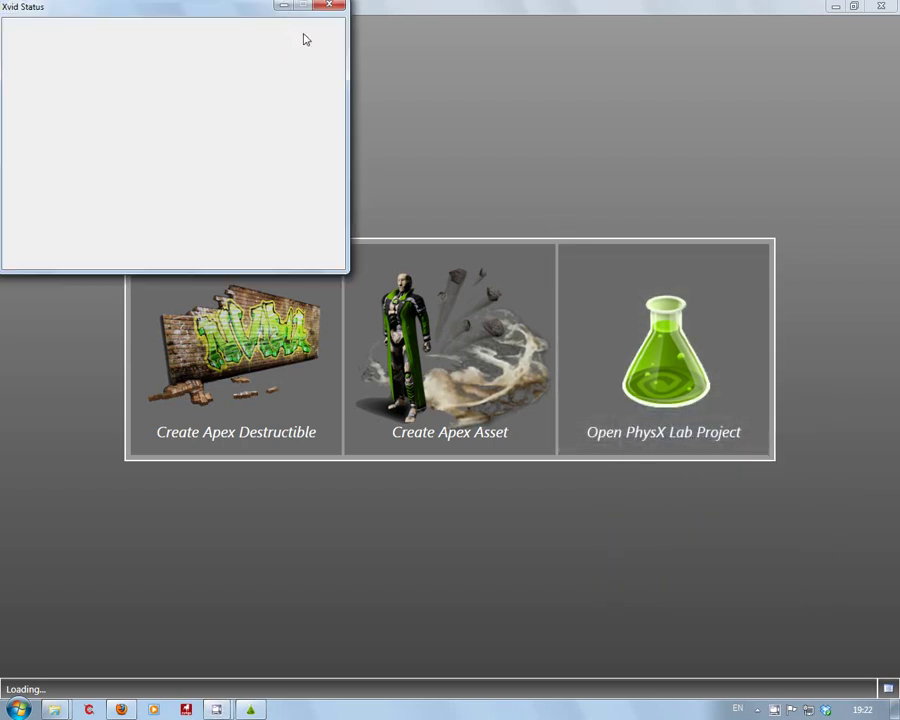
Minimize the stray Xvid Status window so it is out of the way.
{"action": "left_click", "coordinate": [283, 7]}
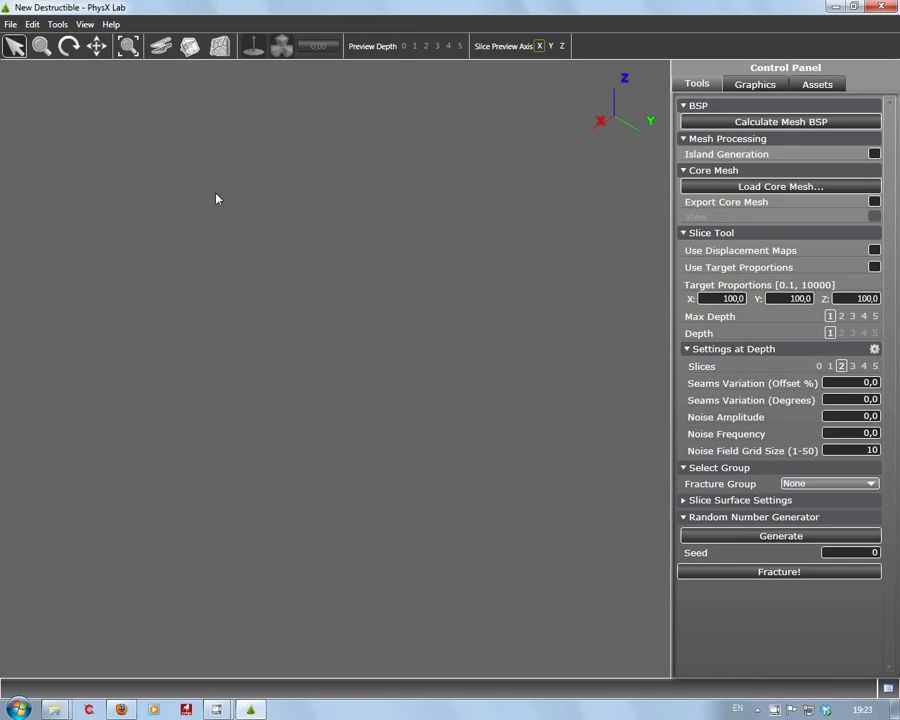
{"action": "left_click", "coordinate": [111, 24]}
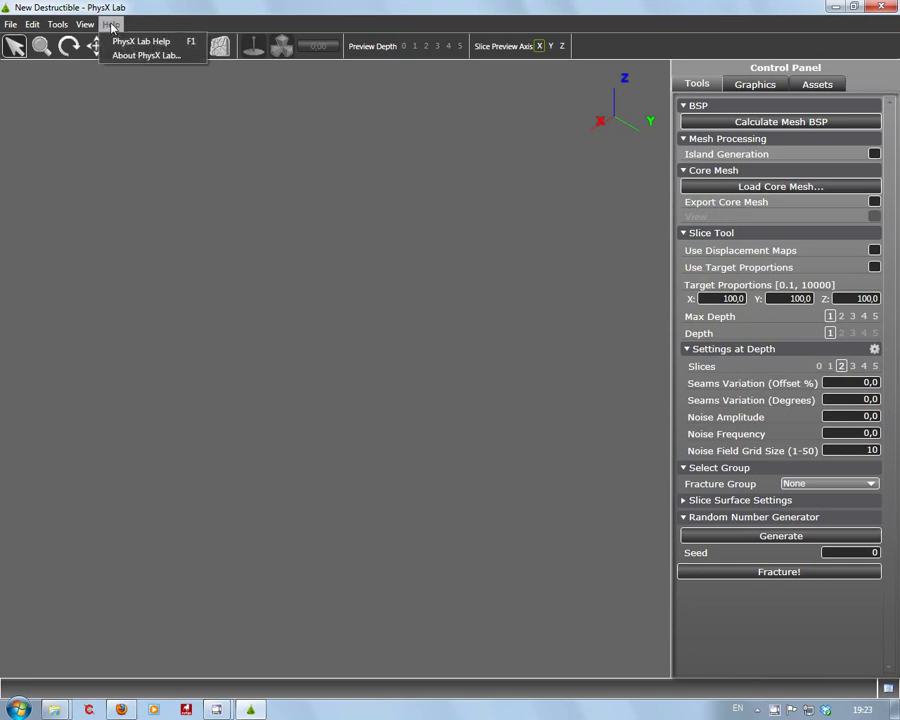
{"action": "left_click", "coordinate": [150, 56]}
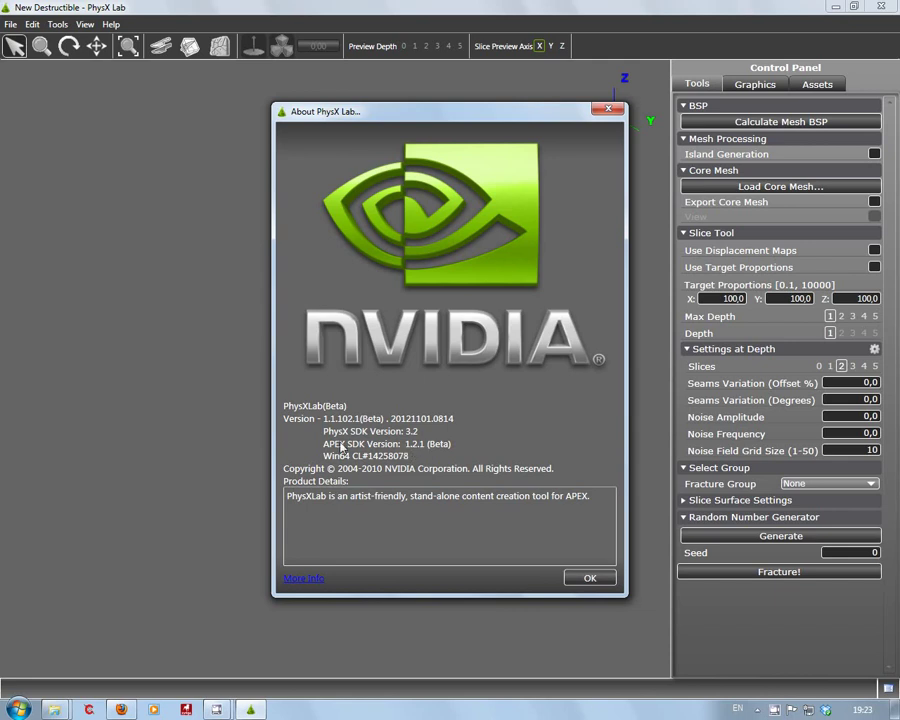
{"action": "left_click", "coordinate": [583, 579]}
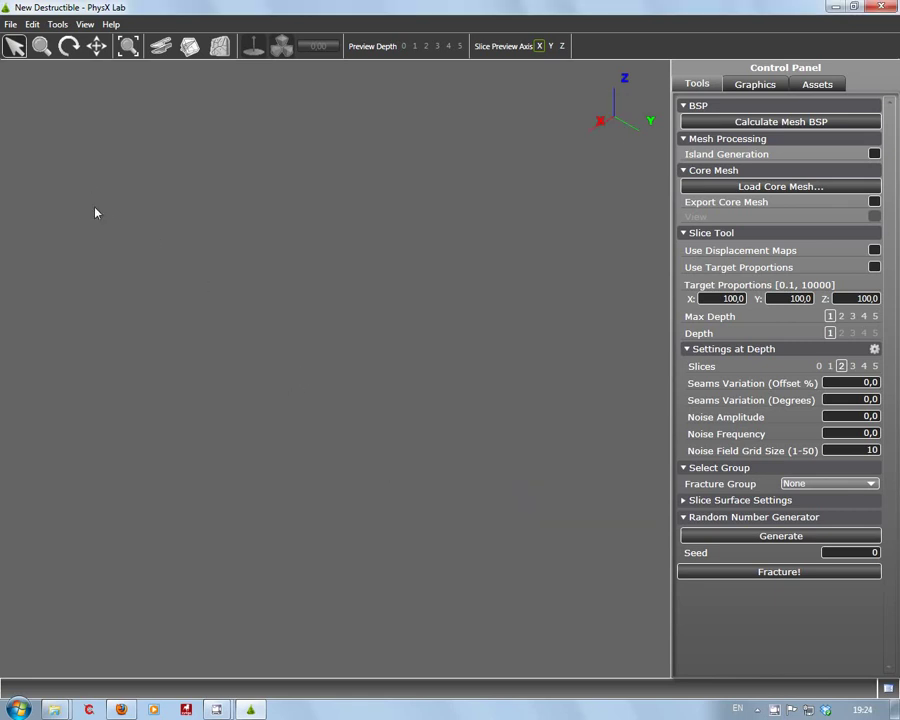
{"action": "left_click", "coordinate": [10, 24]}
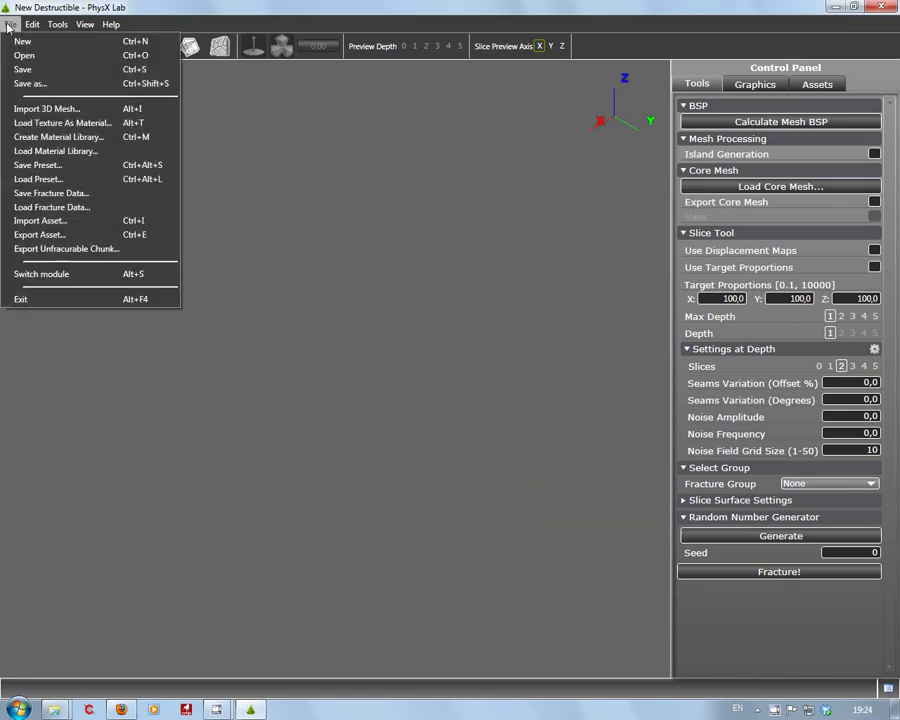
Import S_Apex_TankTrap_Tutorial_01.fbx from the Apex folder as the destructible's mesh.
{"action": "left_click", "coordinate": [36, 109]}
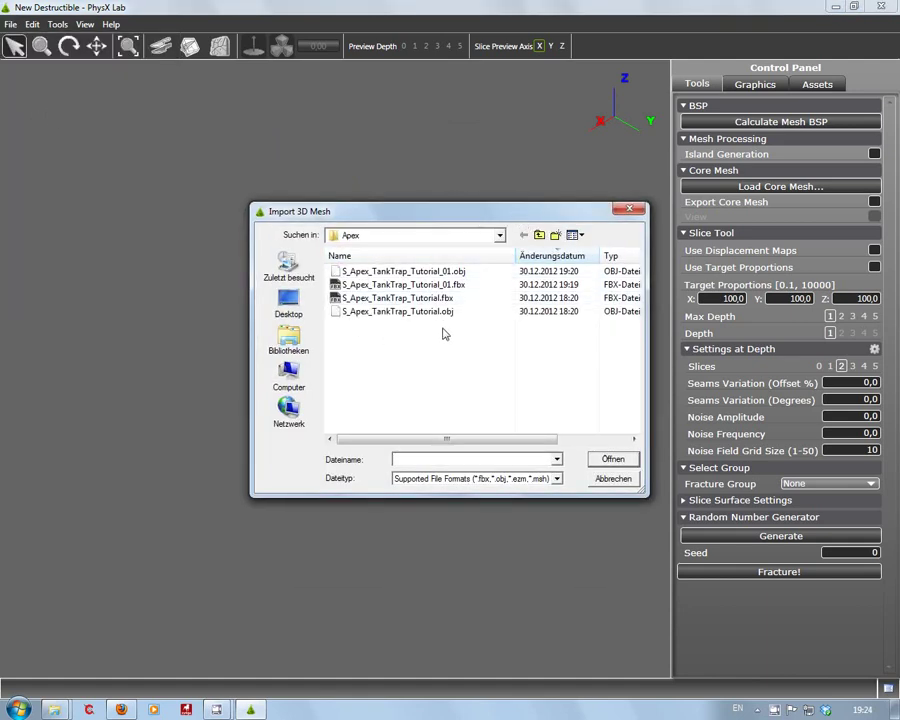
{"action": "left_click", "coordinate": [405, 285]}
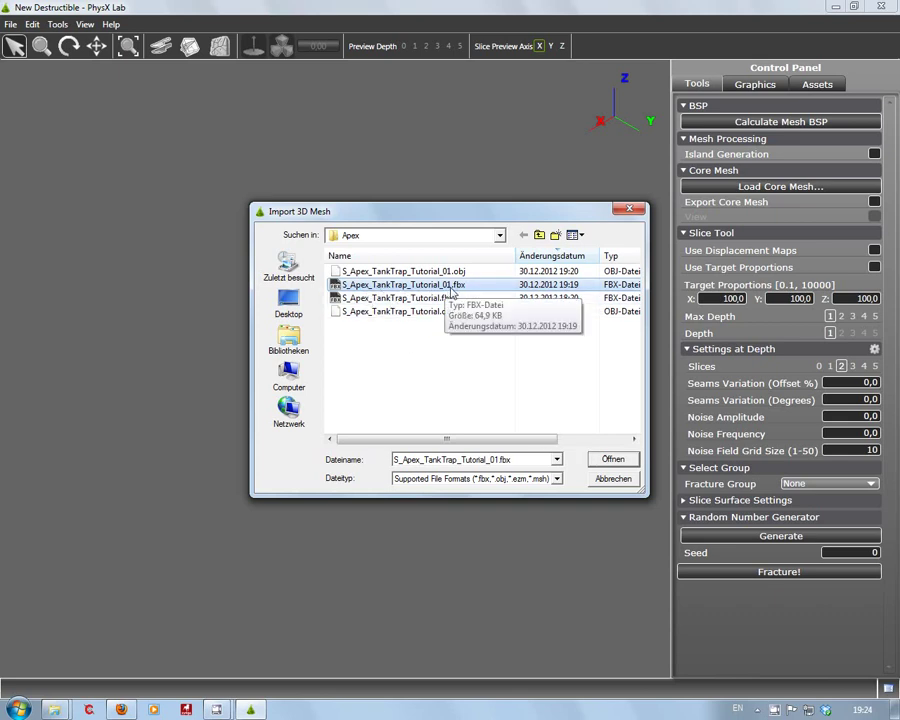
{"action": "left_click", "coordinate": [607, 459]}
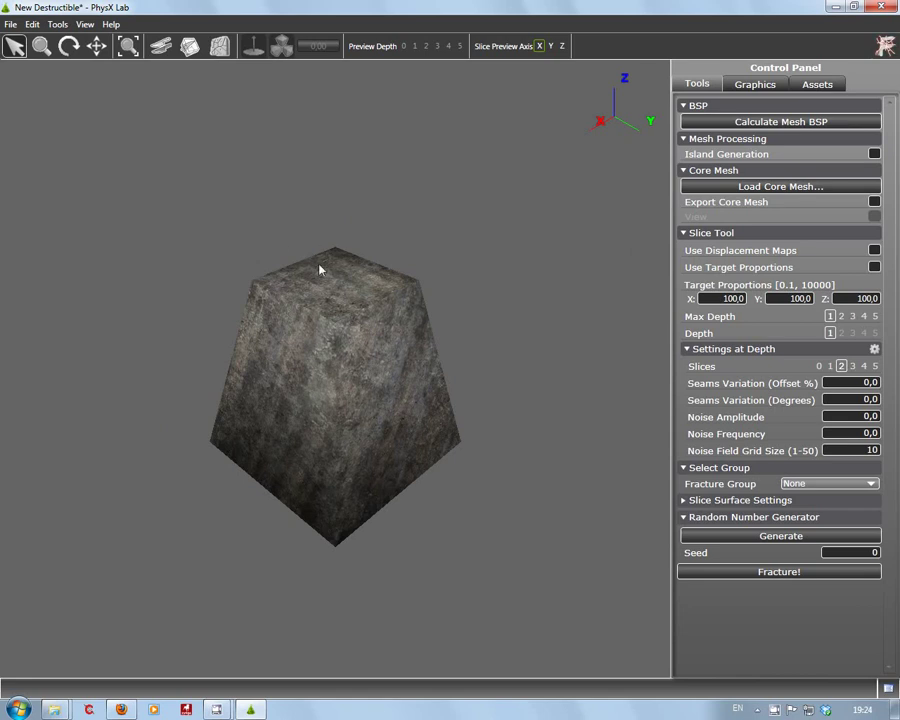
Load T_UT40k_DragonTeeth.bmp as a new material from the Graphics settings.
{"action": "left_click", "coordinate": [757, 84]}
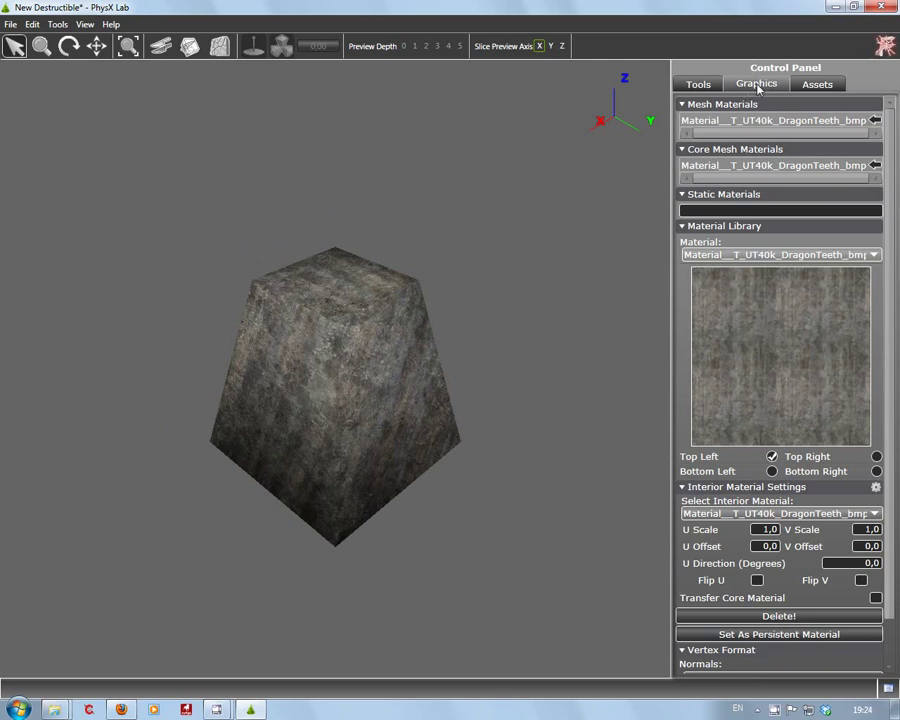
{"action": "left_click", "coordinate": [12, 26]}
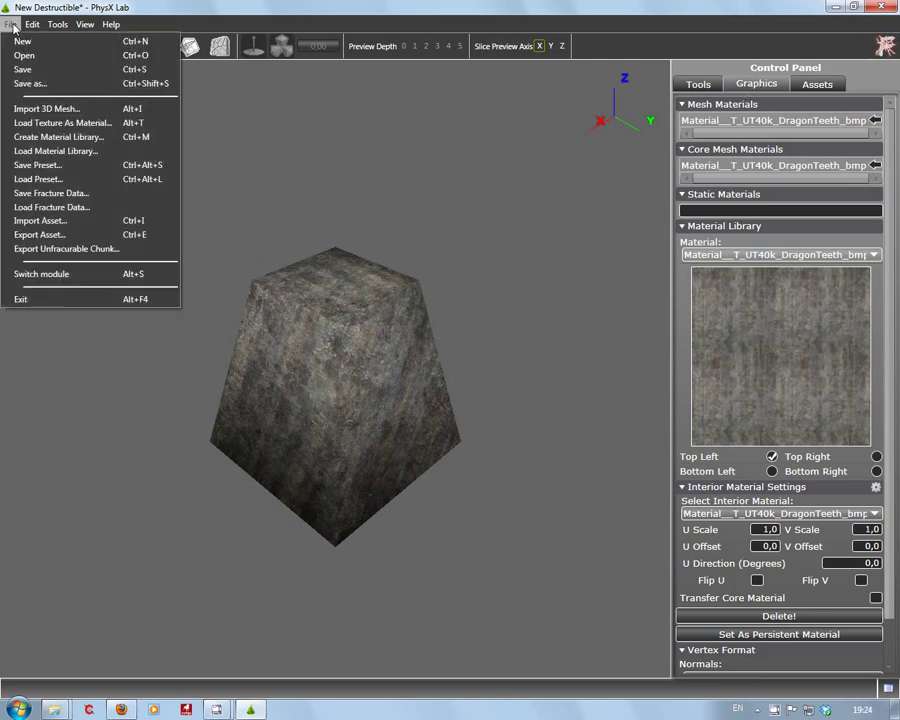
{"action": "left_click", "coordinate": [100, 124]}
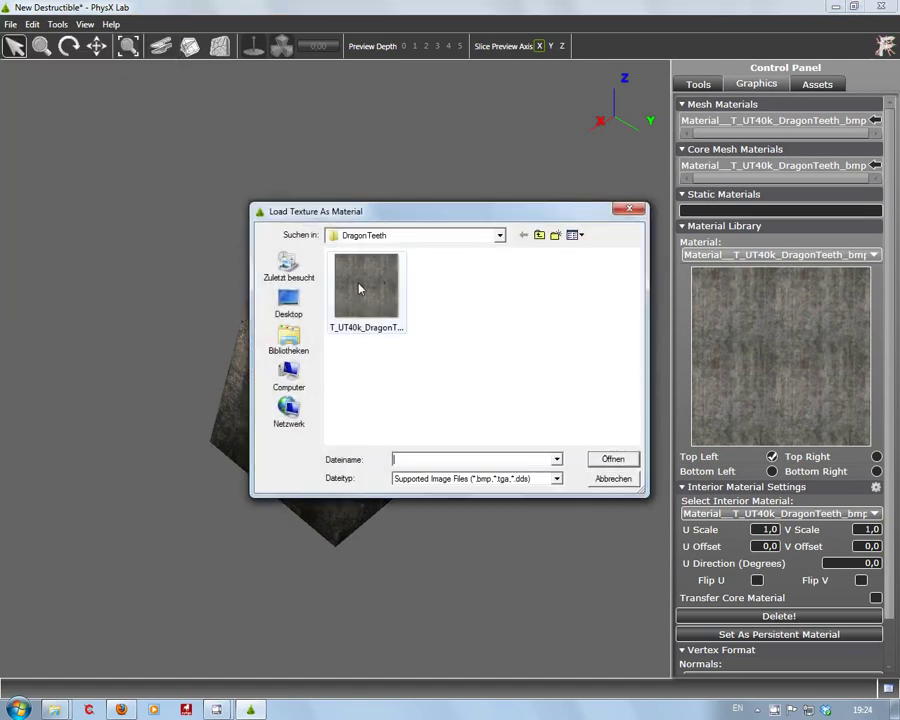
{"action": "left_click", "coordinate": [363, 286]}
{"action": "left_click_drag", "start_coordinate": [363, 286], "coordinate": [364, 301]}
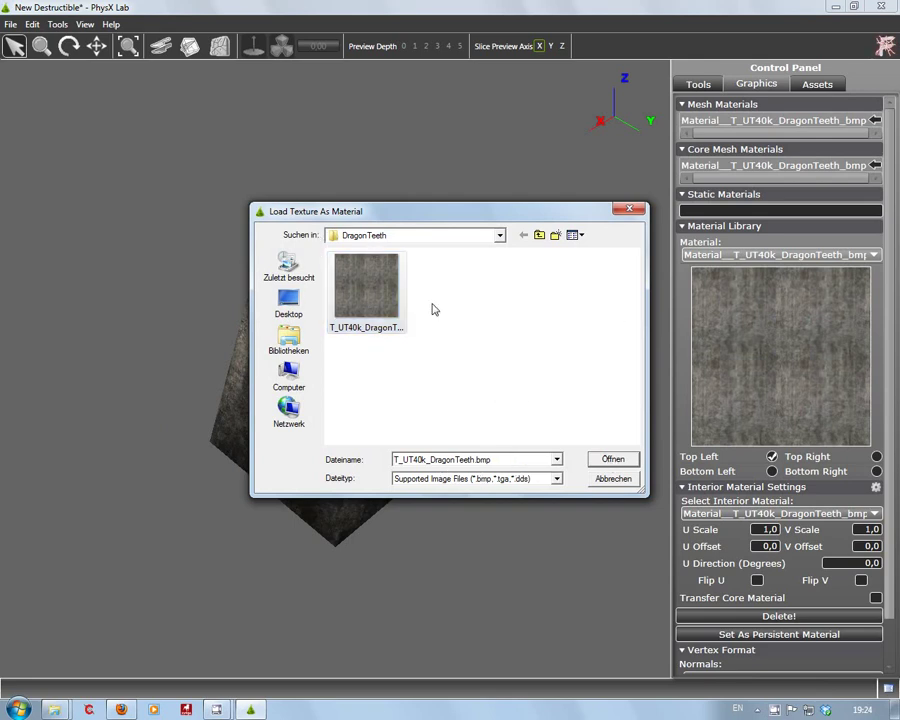
{"action": "left_click", "coordinate": [614, 480]}
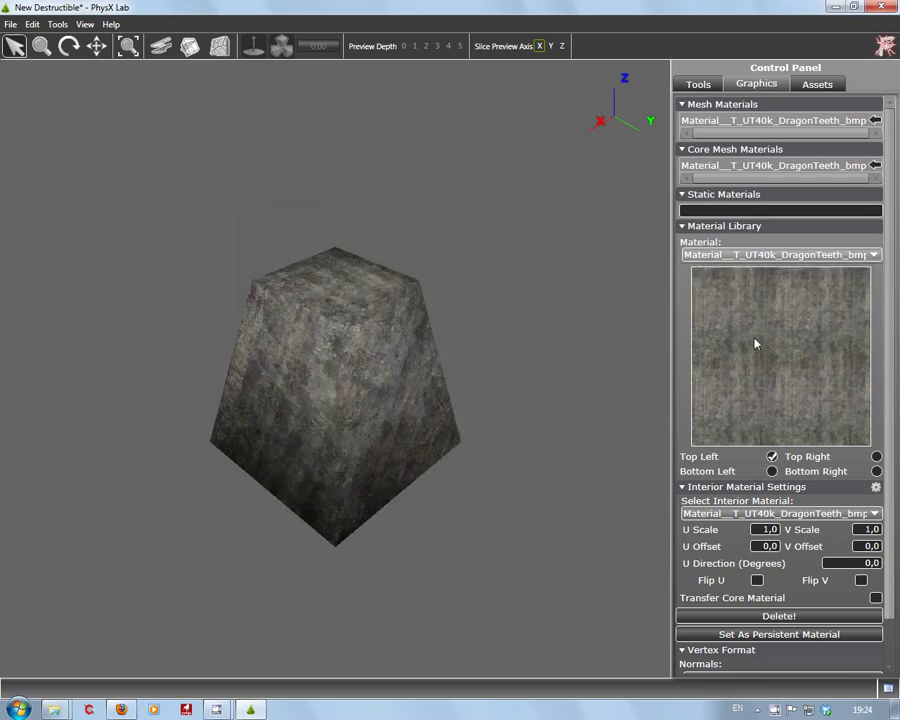
Assign the DragonTeeth material to the tank-trap's interior surfaces.
{"action": "left_click", "coordinate": [874, 121]}
{"action": "scroll", "coordinate": [890, 347], "scroll_direction": "down", "scroll_amount": 1}
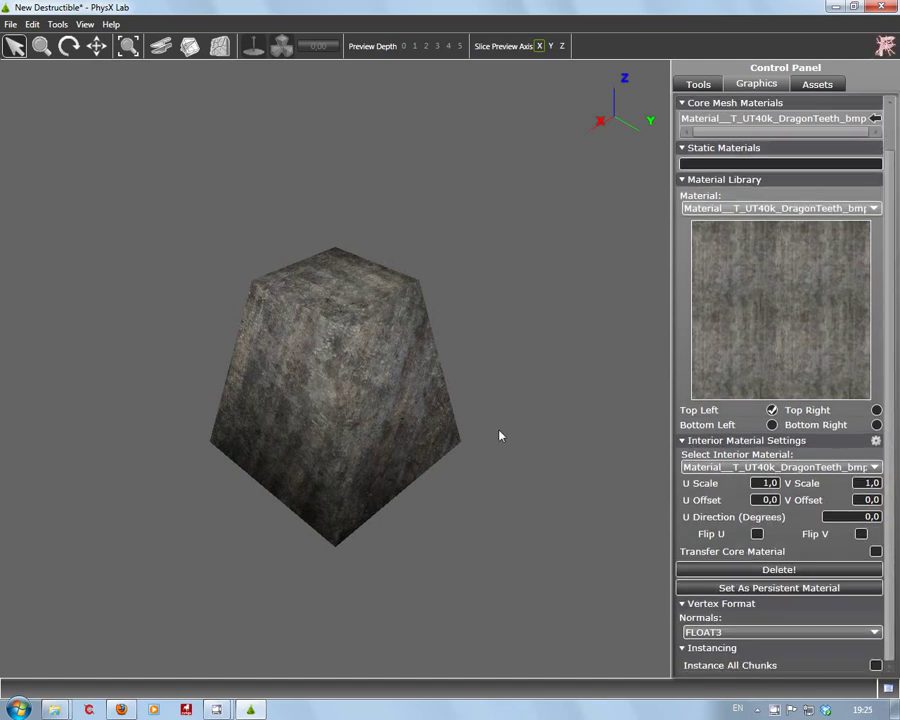
{"action": "scroll", "coordinate": [500, 436], "scroll_direction": "up", "scroll_amount": 2}
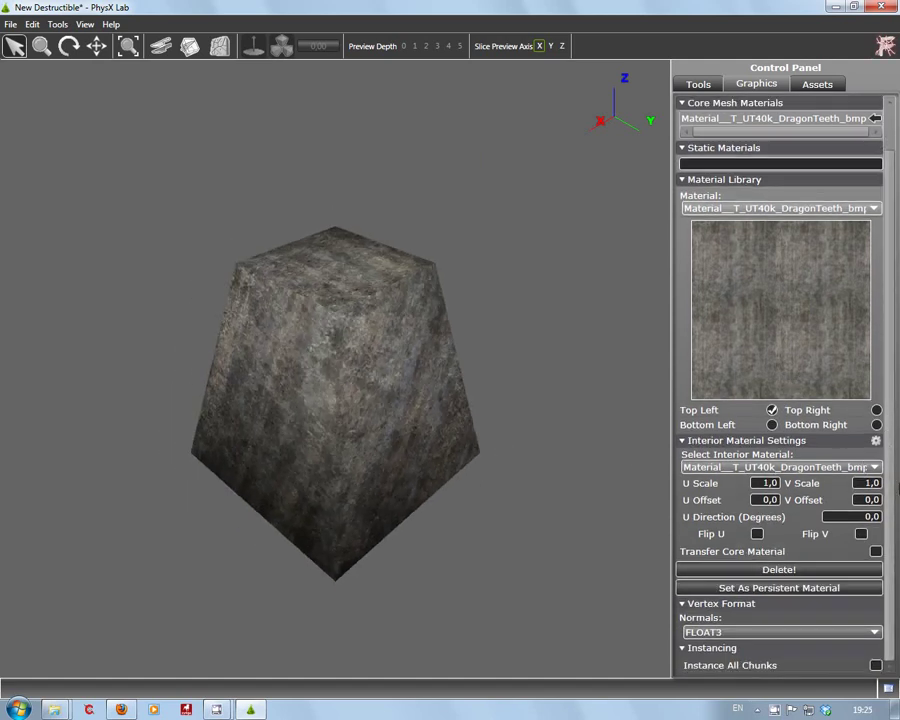
{"action": "scroll", "coordinate": [897, 340], "scroll_direction": "up", "scroll_amount": 1}
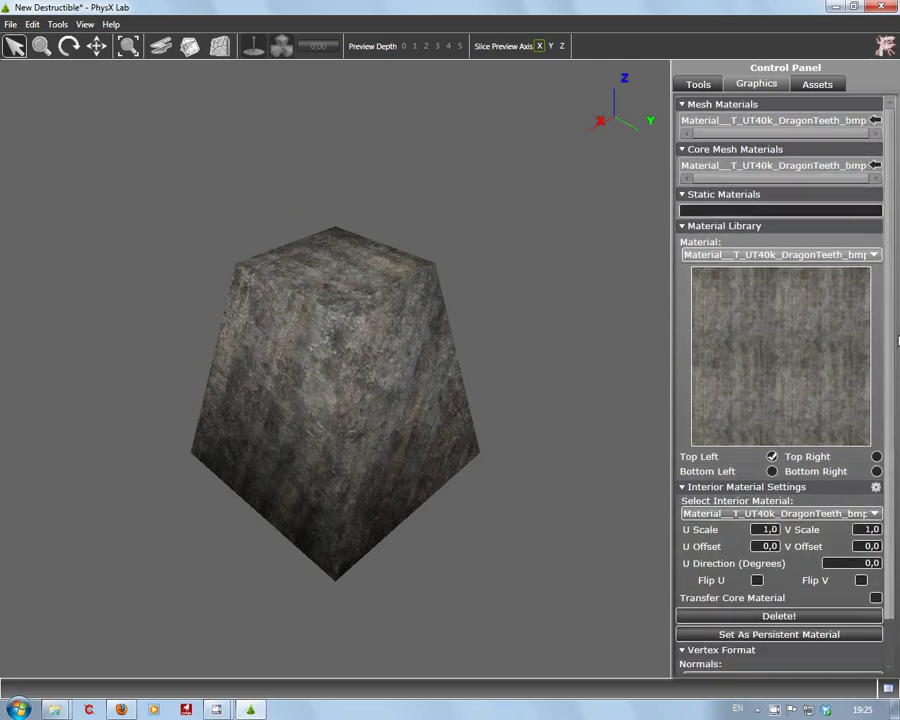
{"action": "left_click", "coordinate": [695, 85]}
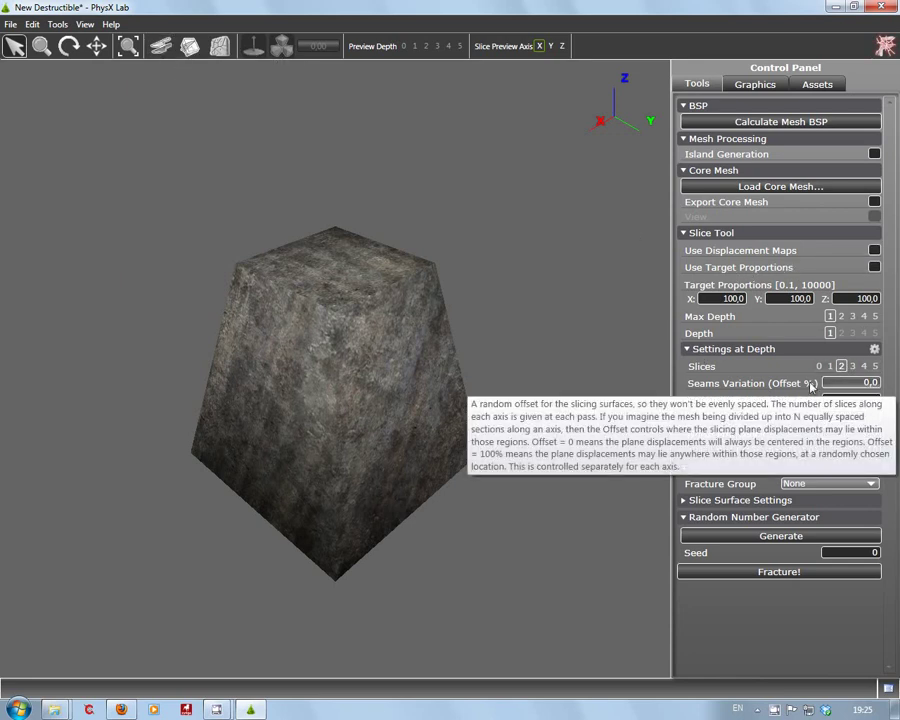
Set seam variation to 25% offset and 25 degrees, then fracture the tank-trap.
{"action": "left_click", "coordinate": [862, 385]}
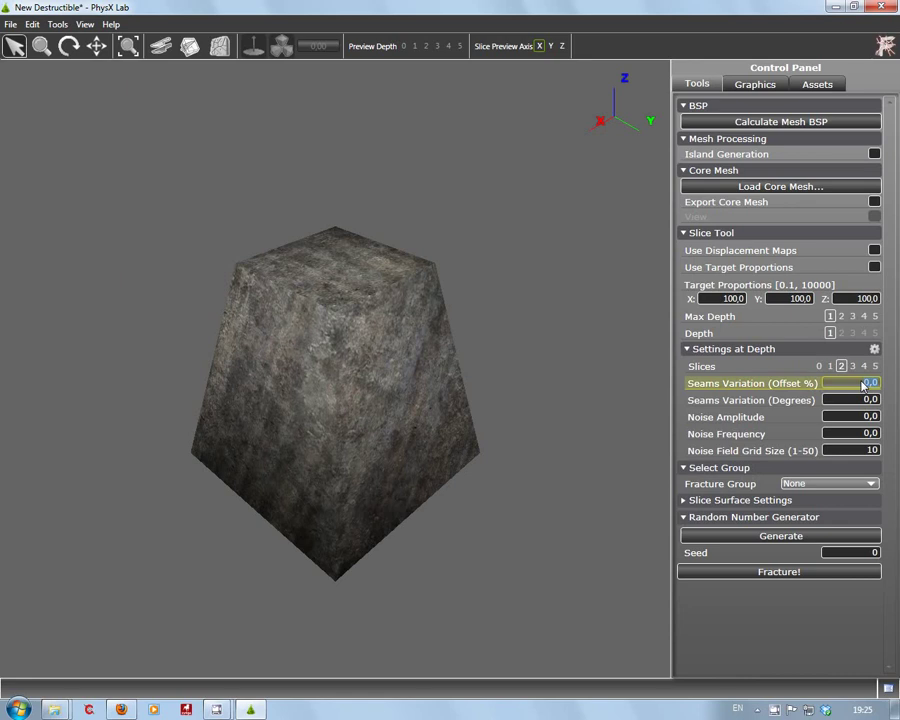
{"action": "type", "text": "5"}
{"action": "key", "text": "Tab"}
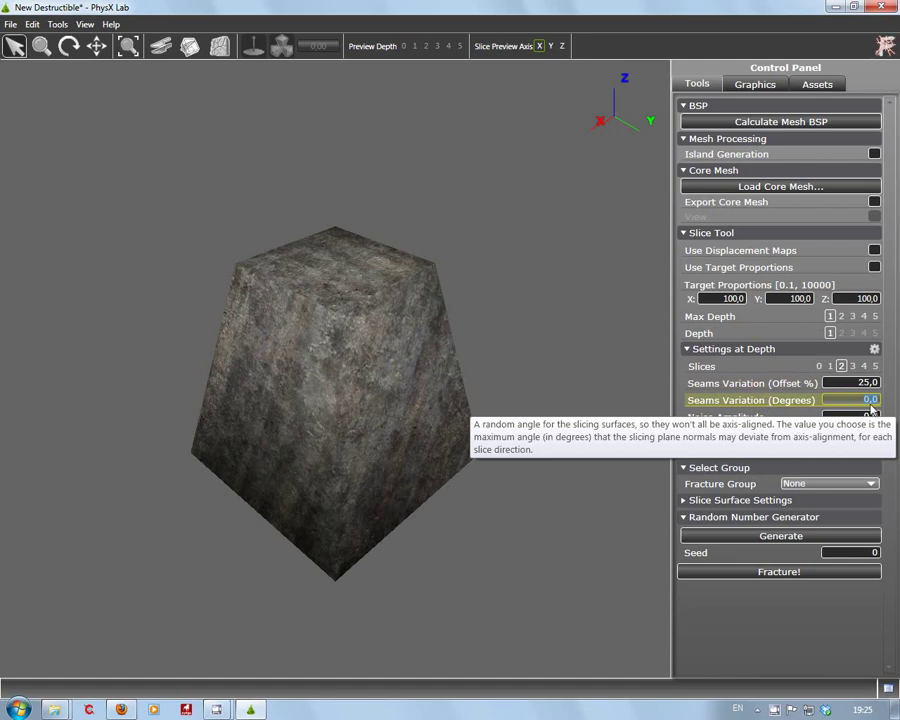
{"action": "type", "text": "45"}
{"action": "key", "text": "Tab"}
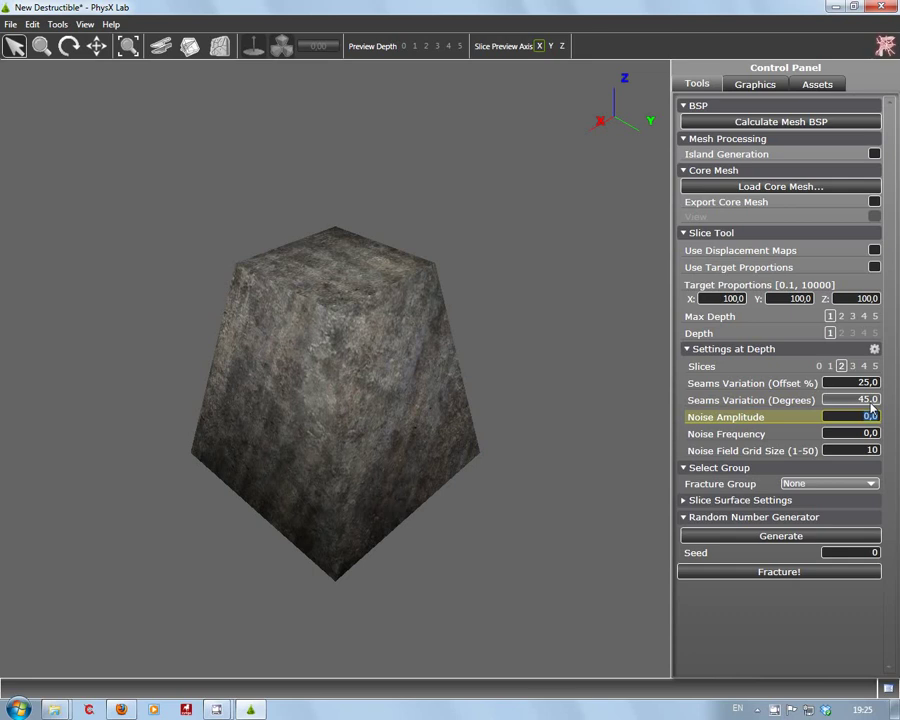
{"action": "left_click", "coordinate": [871, 404]}
{"action": "type", "text": "25"}
{"action": "key", "text": "Tab"}
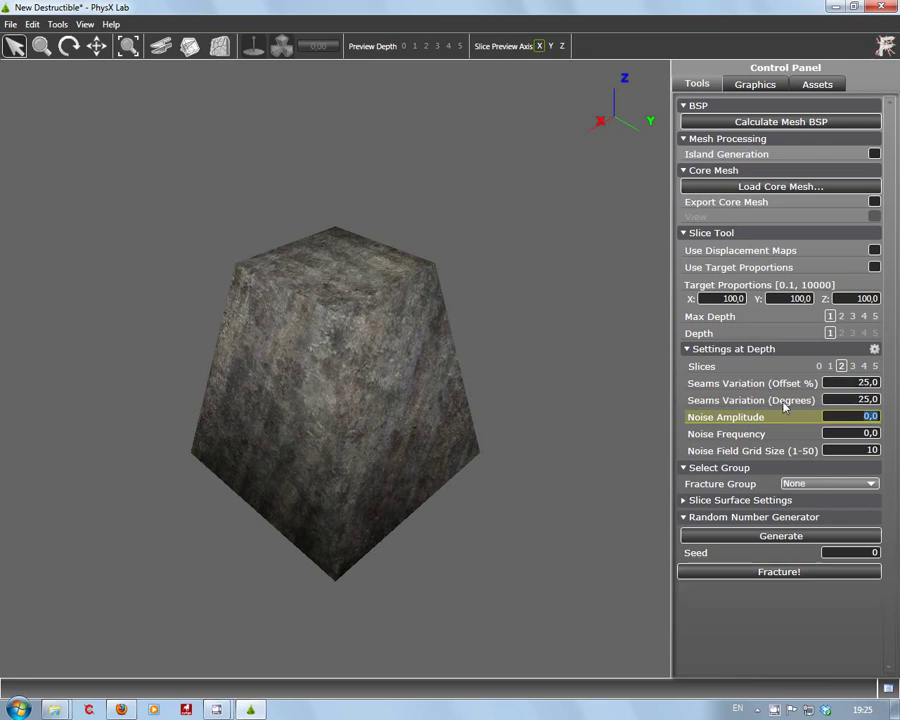
{"action": "left_click", "coordinate": [788, 571]}
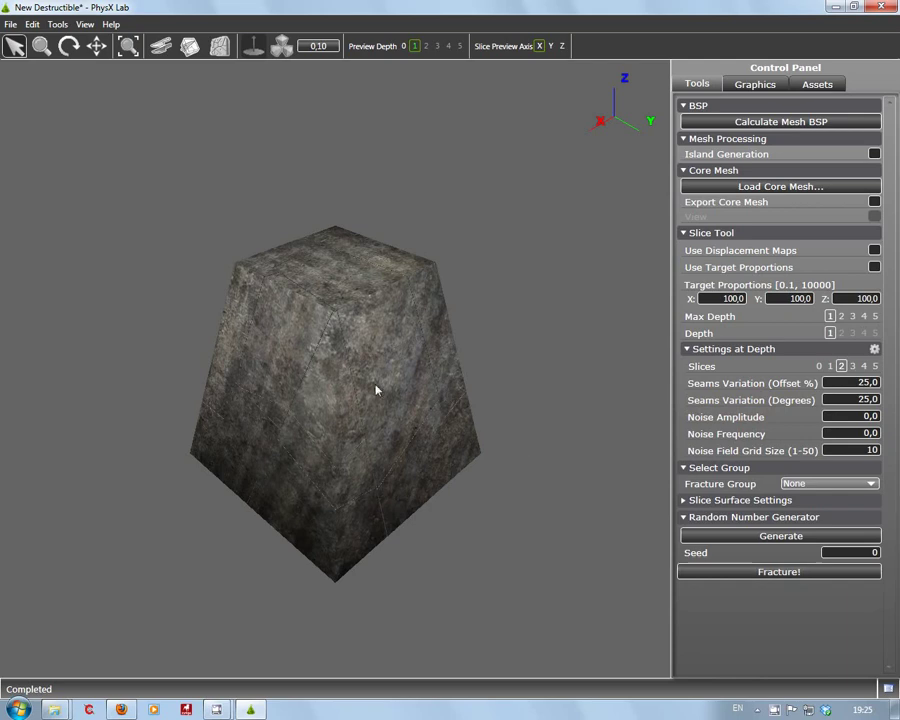
Preview the fractured chunks bursting apart, then enter Playground mode with F11.
{"action": "left_click", "coordinate": [350, 360]}
{"action": "left_click_drag", "start_coordinate": [376, 344], "coordinate": [323, 433]}
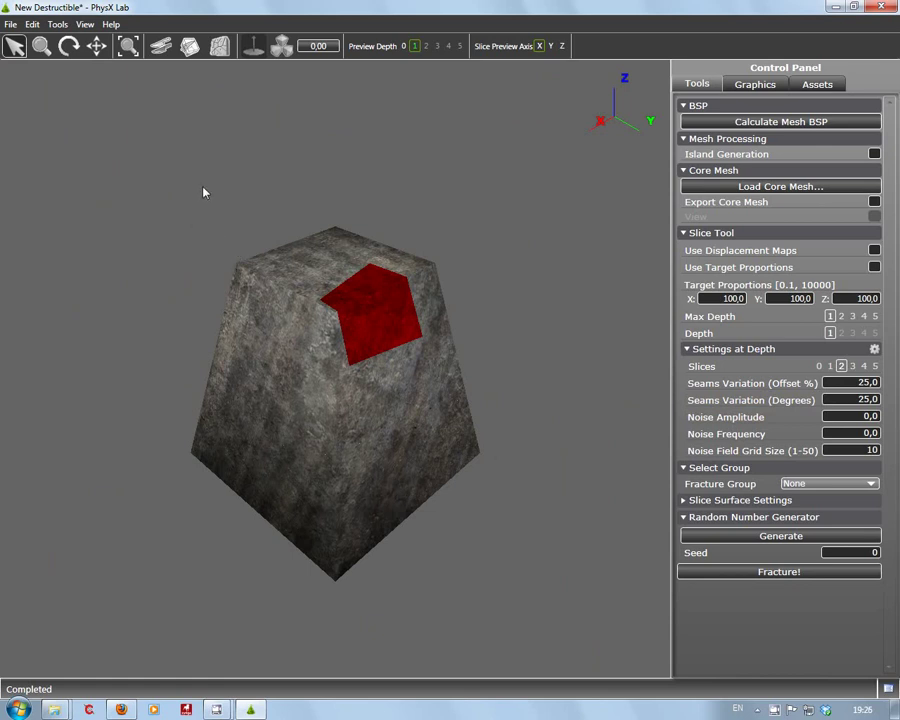
{"action": "left_click", "coordinate": [341, 392]}
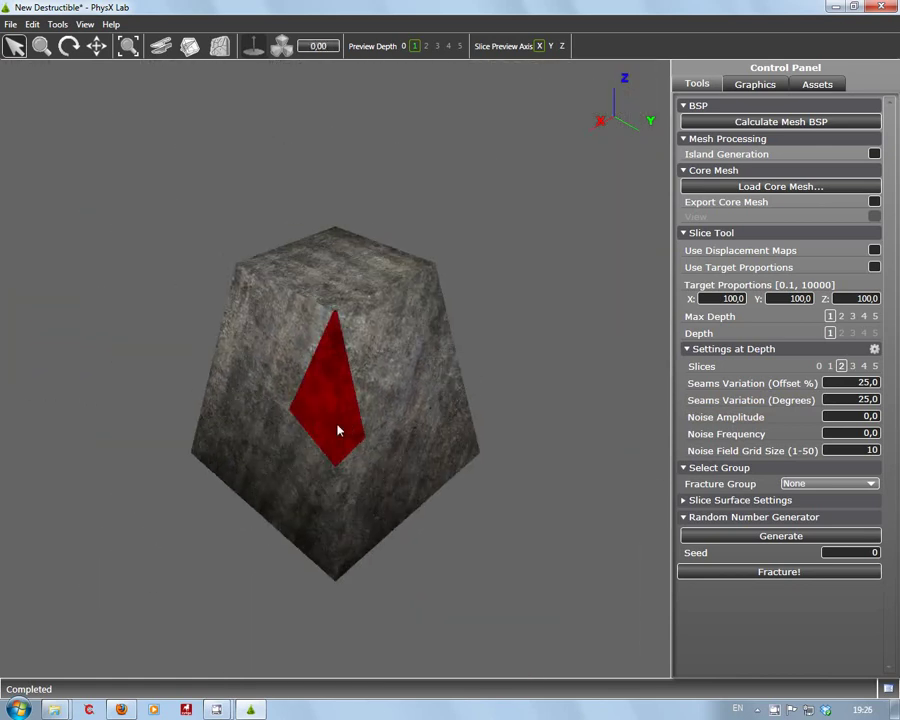
{"action": "left_click", "coordinate": [338, 428]}
{"action": "key", "text": "F11"}
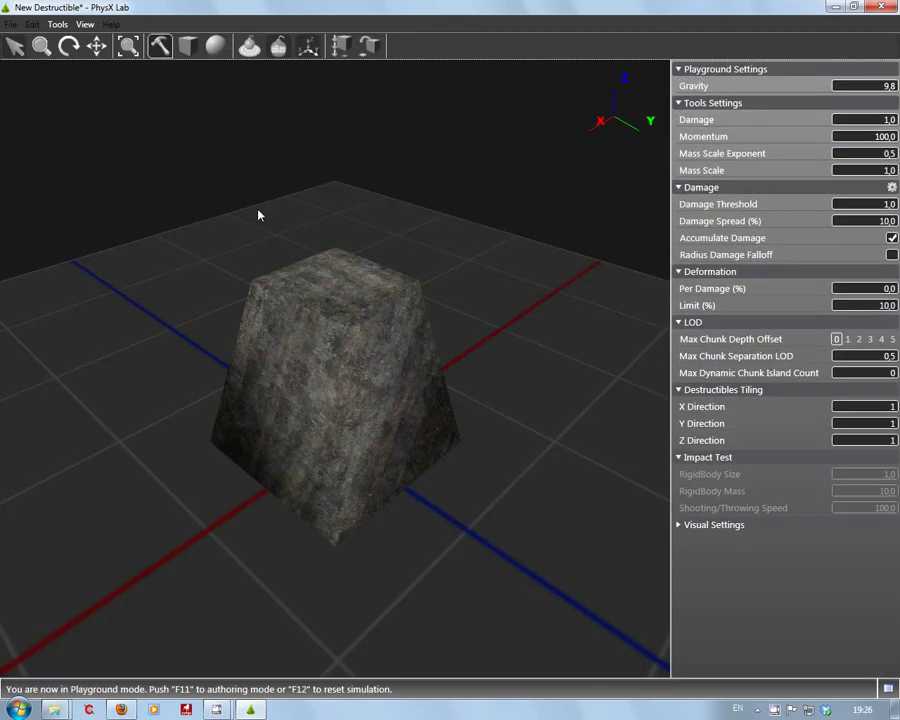
Strike the block with the damage tool, then go back to authoring mode.
{"action": "left_click", "coordinate": [337, 339]}
{"action": "key", "text": "F11"}
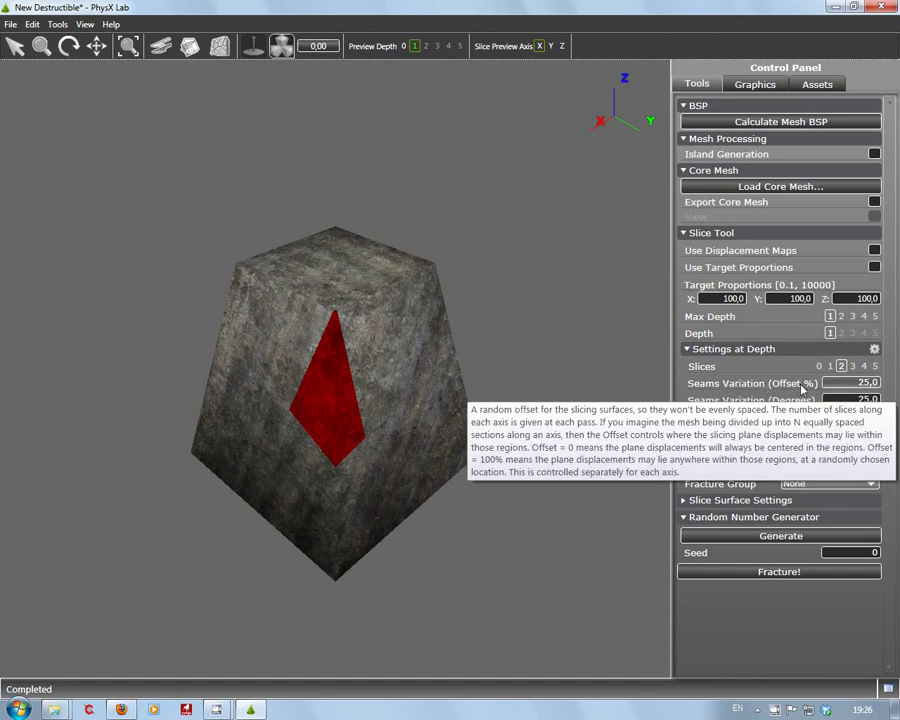
Set seam variation to 65% offset and 55 degrees, re-fracture, and preview the spread chunks.
{"action": "left_click", "coordinate": [873, 384]}
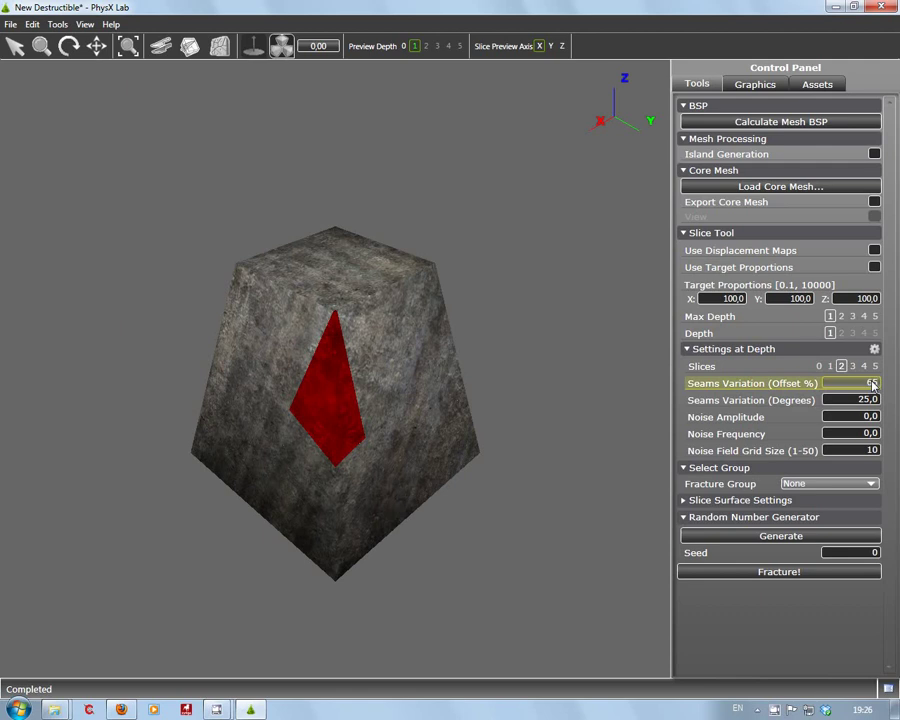
{"action": "type", "text": "65"}
{"action": "left_click", "coordinate": [872, 399]}
{"action": "left_click", "coordinate": [872, 399]}
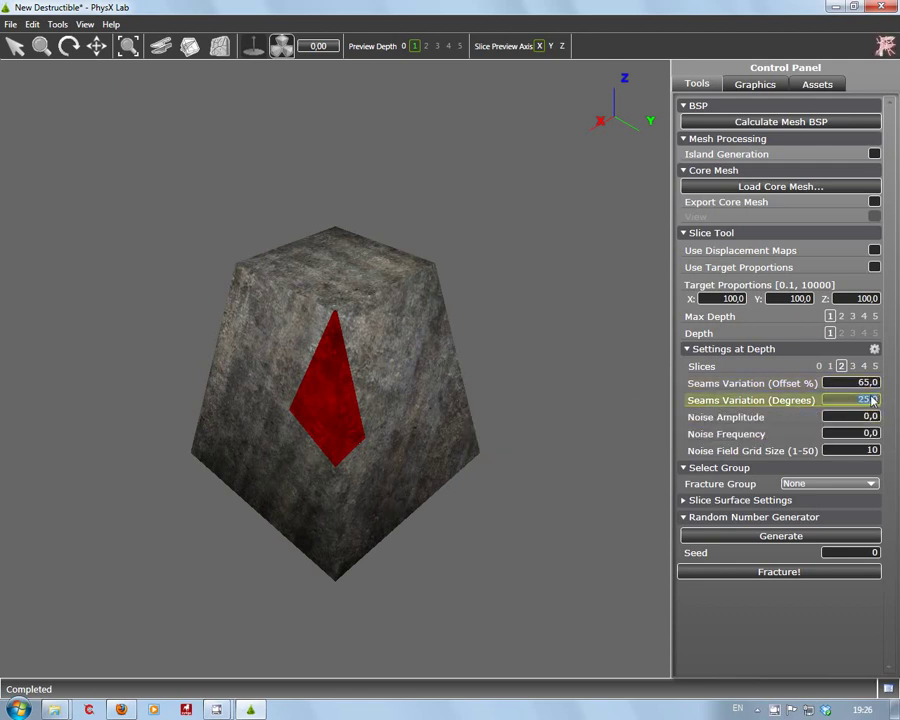
{"action": "type", "text": "55"}
{"action": "left_click", "coordinate": [870, 416]}
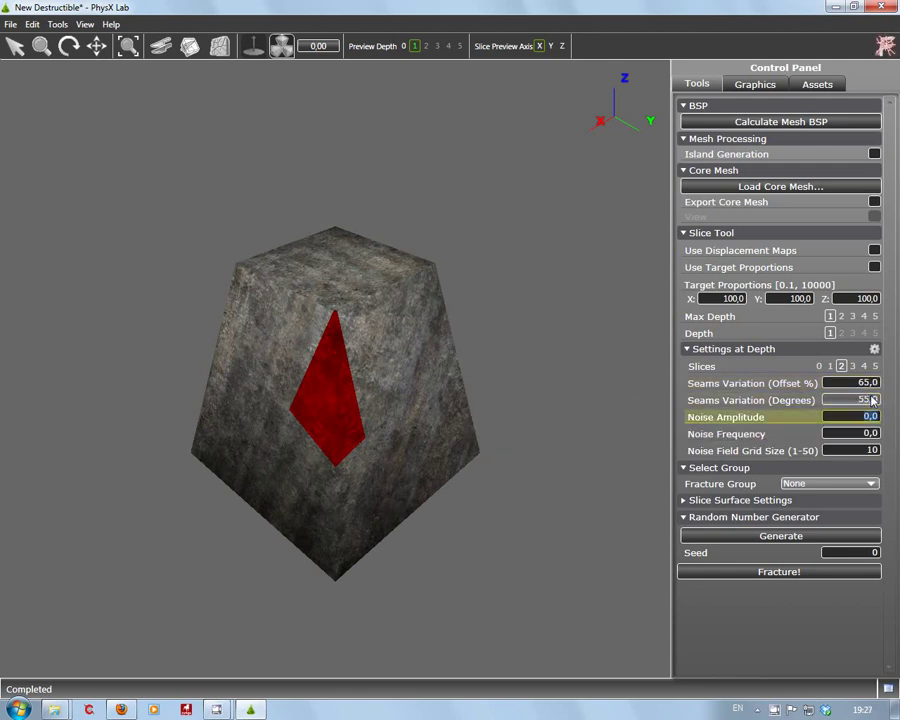
{"action": "left_click", "coordinate": [787, 574]}
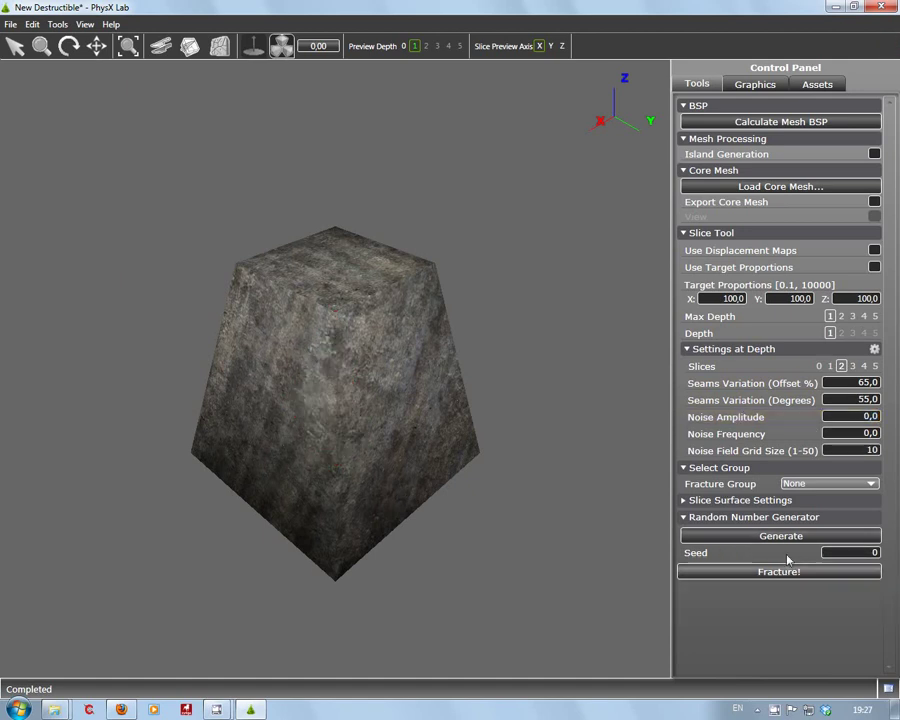
{"action": "left_click_drag", "start_coordinate": [399, 433], "coordinate": [470, 396]}
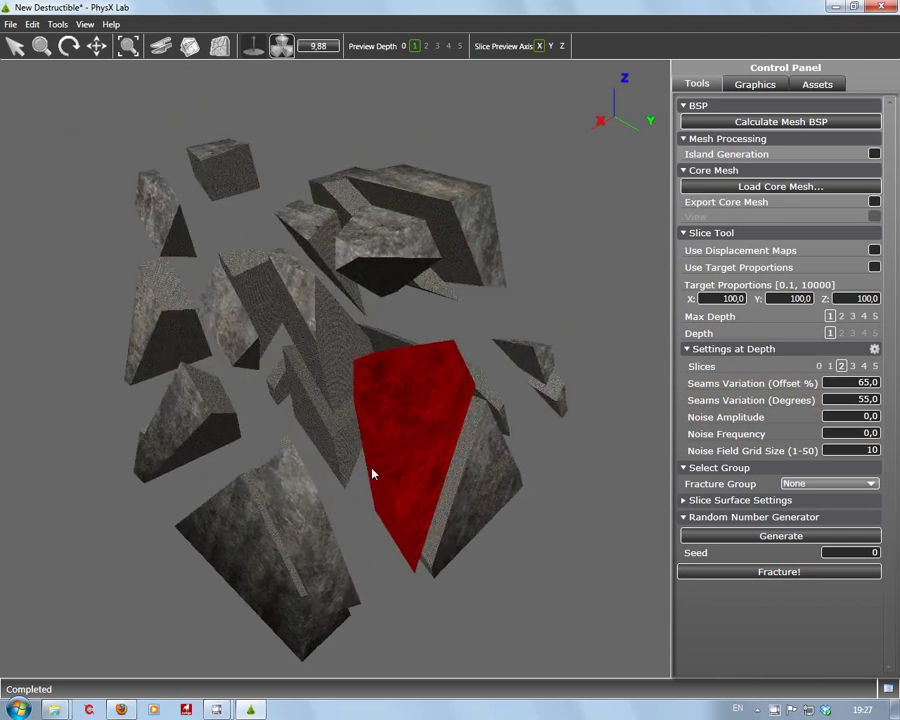
Test the re-fractured block with two hits in Playground, then return to authoring.
{"action": "key", "text": "F11"}
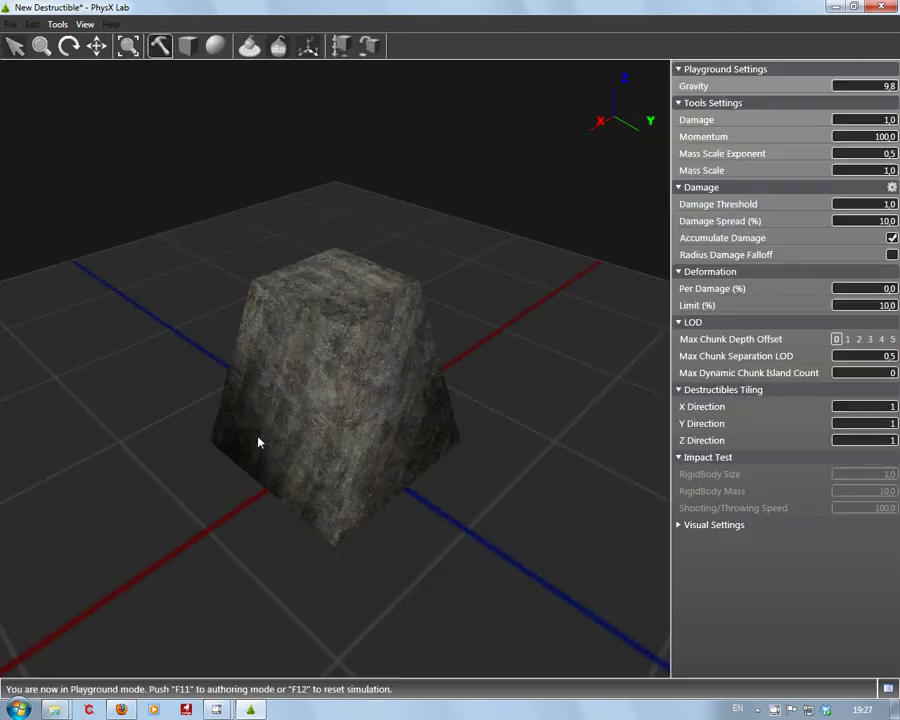
{"action": "left_click", "coordinate": [330, 375]}
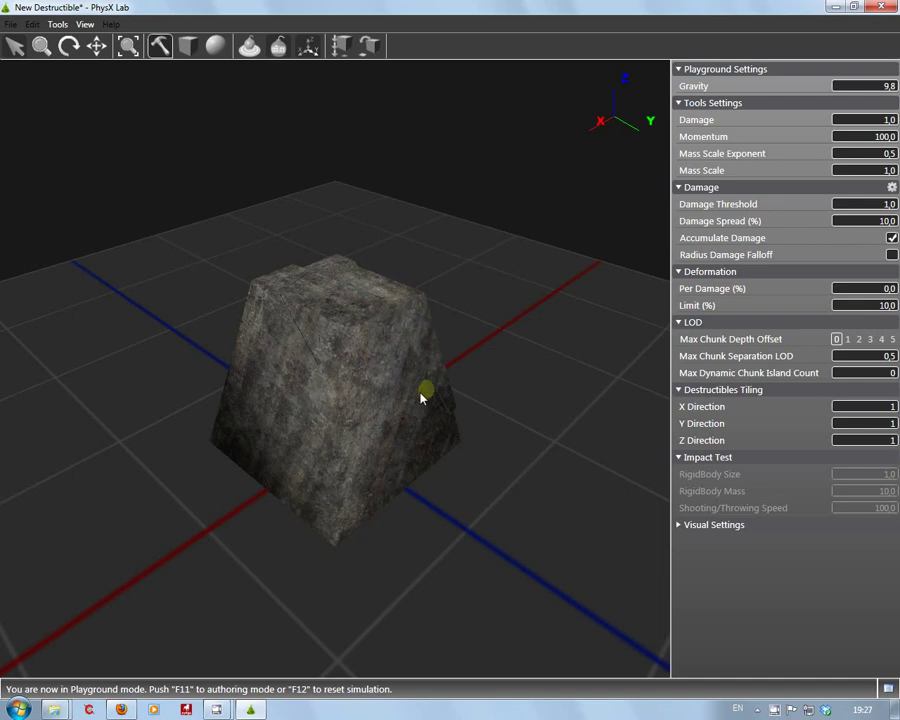
{"action": "left_click", "coordinate": [288, 442]}
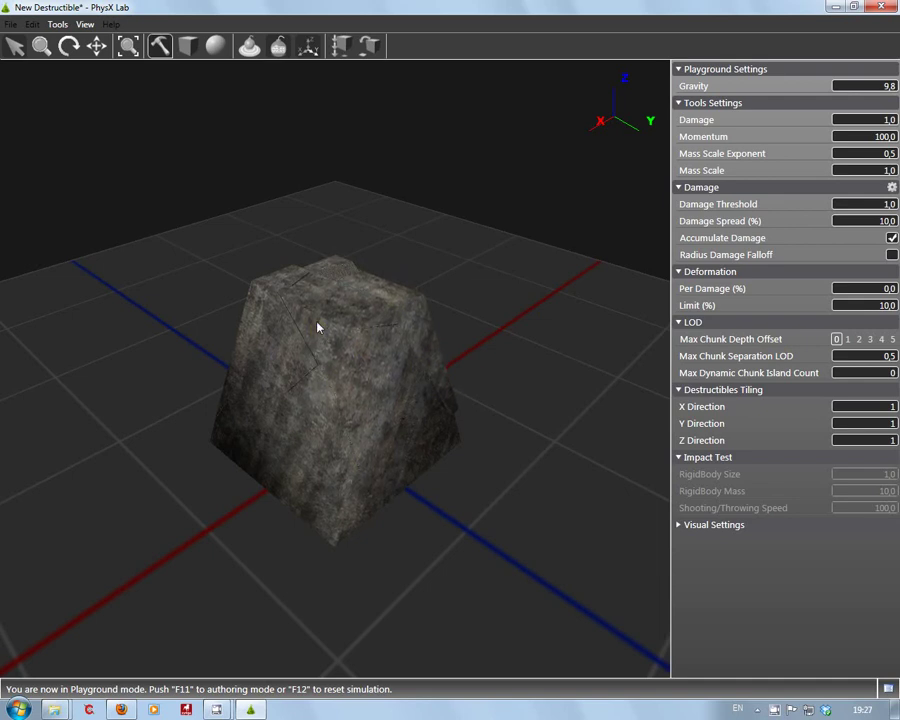
{"action": "key", "text": "F11"}
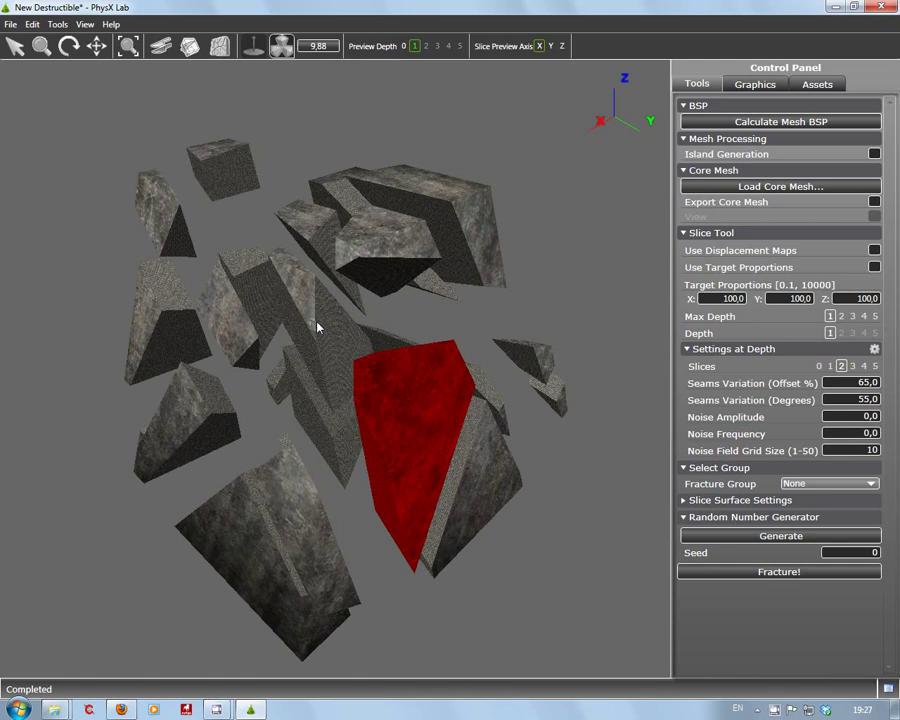
{"action": "left_click", "coordinate": [866, 385]}
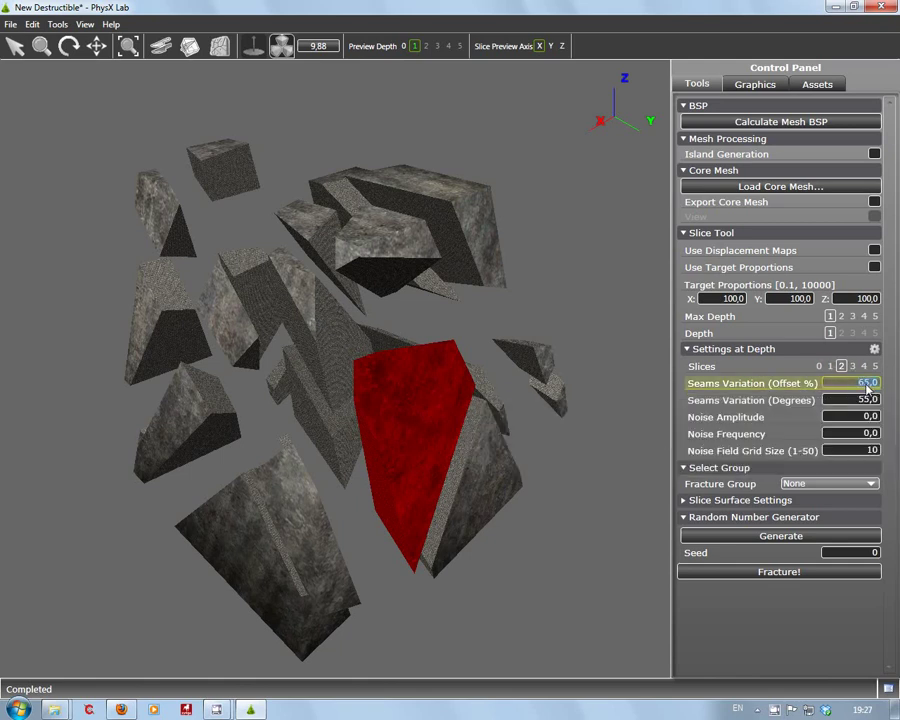
Set seam offset to 36%, generate random seed 771101, and re-fracture the block.
{"action": "type", "text": "35"}
{"action": "key", "text": "Tab"}
{"action": "left_click", "coordinate": [805, 536]}
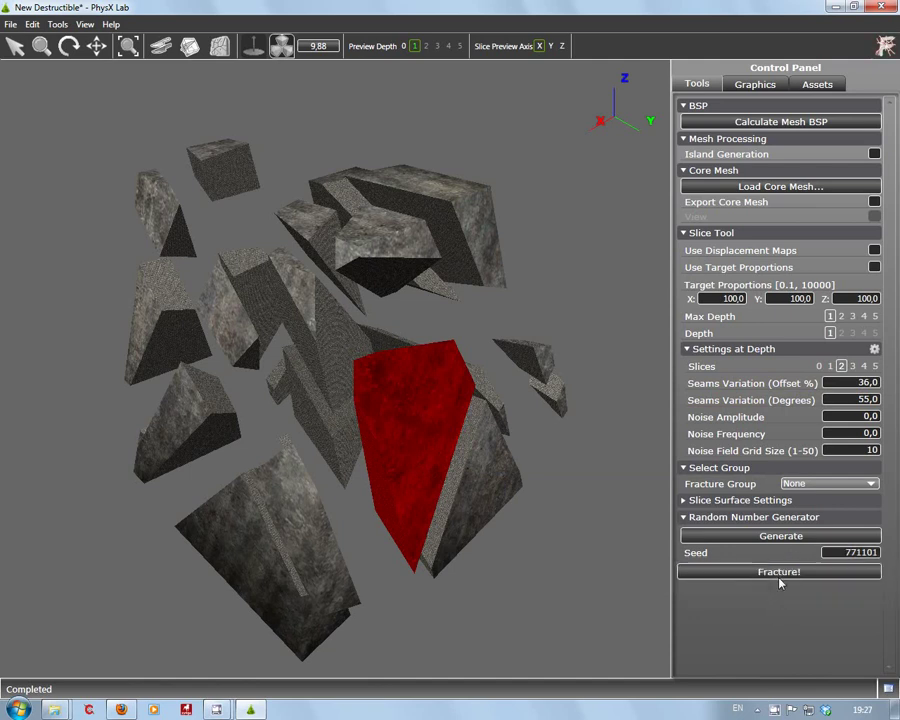
{"action": "left_click", "coordinate": [780, 573]}
{"action": "left_click_drag", "start_coordinate": [374, 454], "coordinate": [227, 580]}
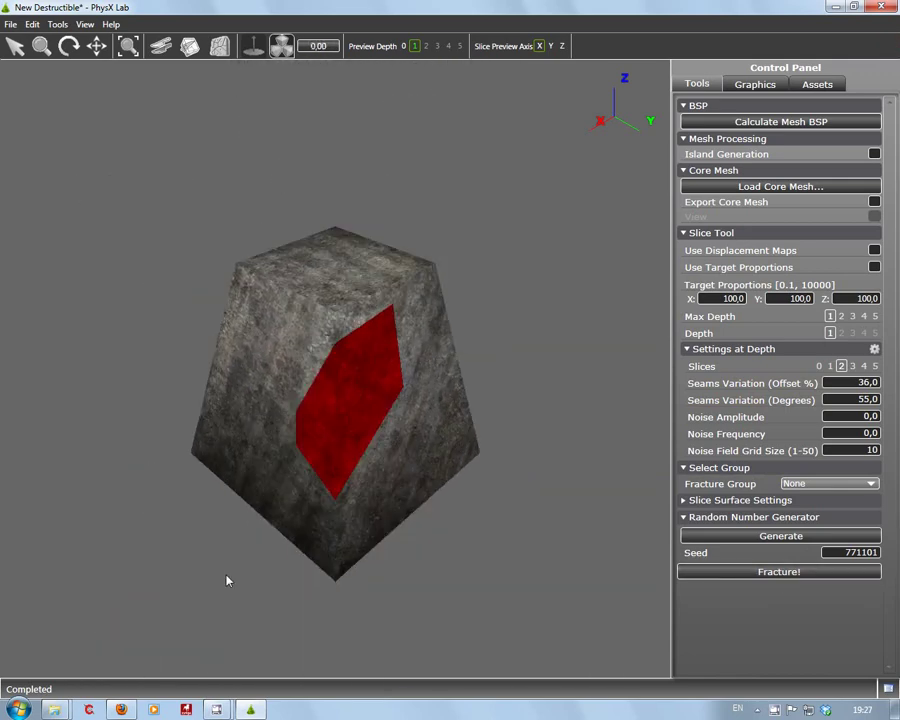
Test the new fracture in Playground mode and return to authoring.
{"action": "key", "text": "F11"}
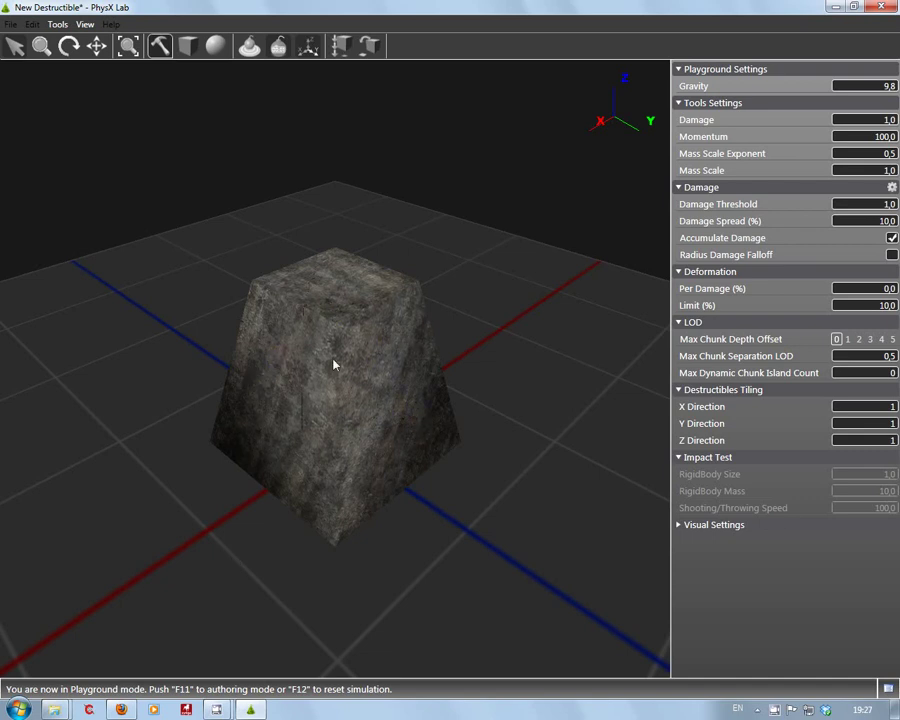
{"action": "key", "text": "F11"}
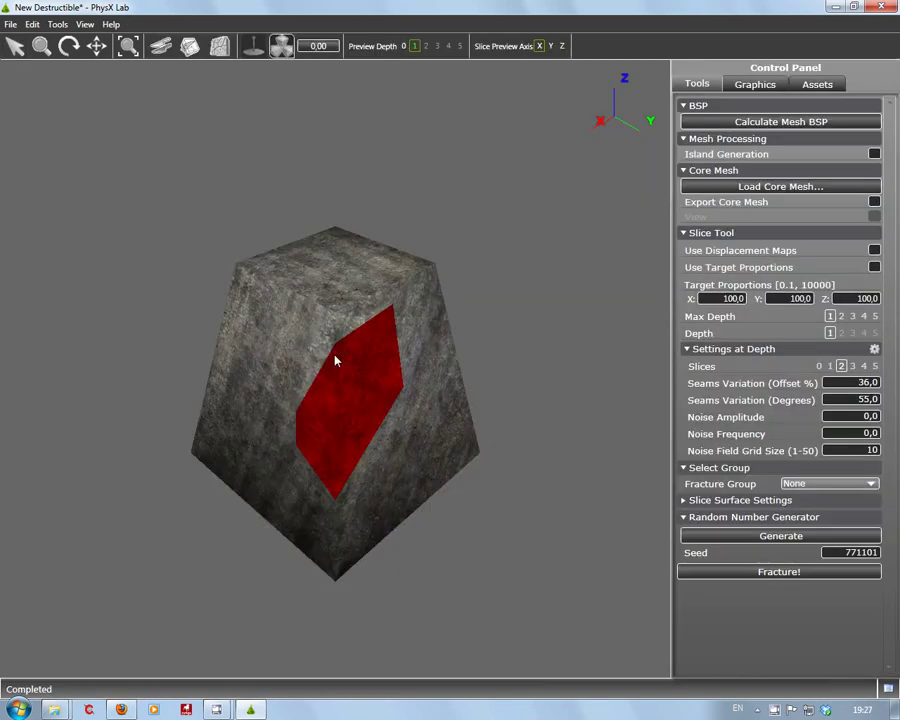
{"action": "left_click", "coordinate": [862, 400]}
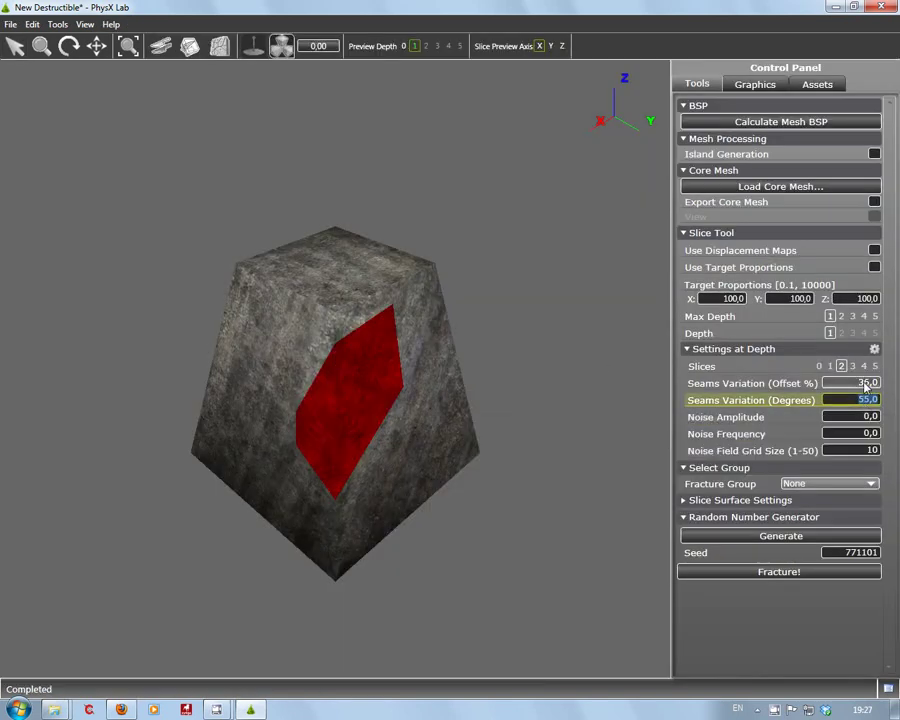
Set seam angle variation to 65 degrees and re-fracture the rock.
{"action": "type", "text": "65"}
{"action": "key", "text": "Return"}
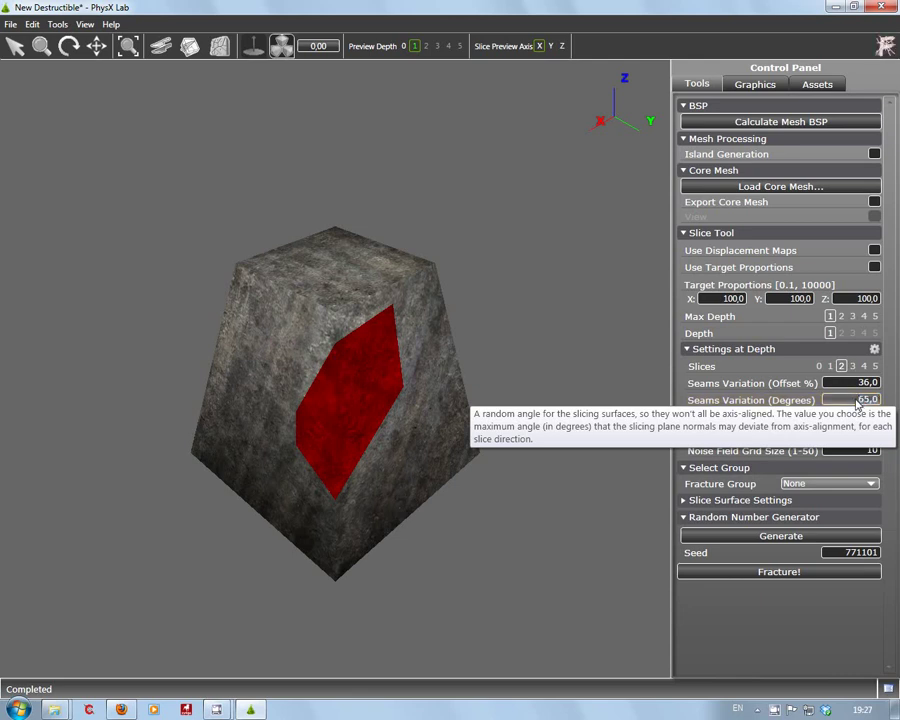
{"action": "left_click", "coordinate": [786, 573]}
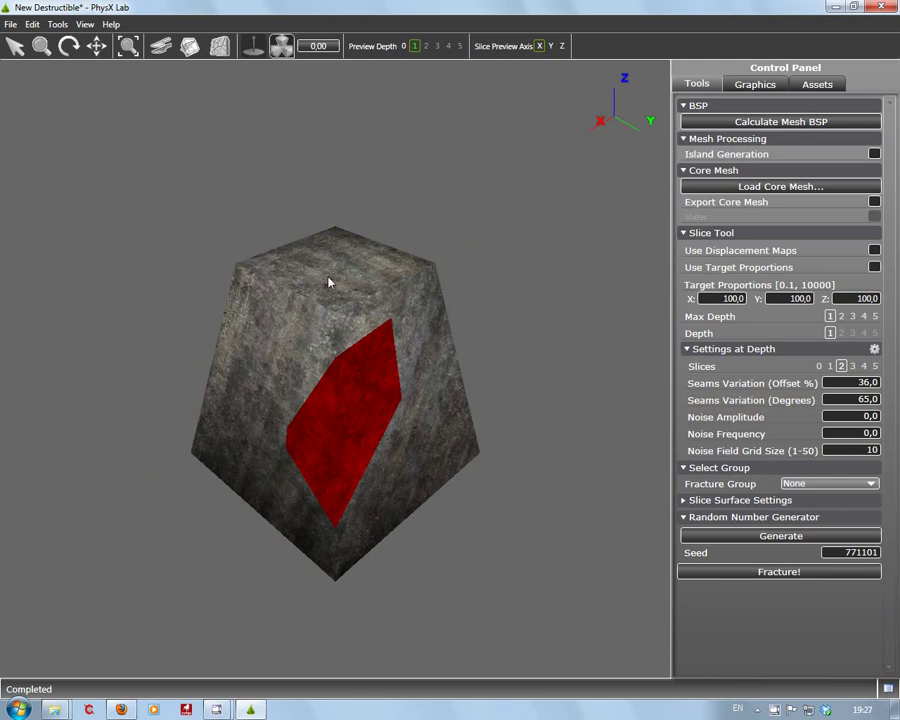
Smash the rock twice in Playground, restoring it in between, then return to authoring.
{"action": "key", "text": "F11"}
{"action": "left_click", "coordinate": [351, 378]}
{"action": "scroll", "coordinate": [353, 383], "scroll_direction": "down", "scroll_amount": 5}
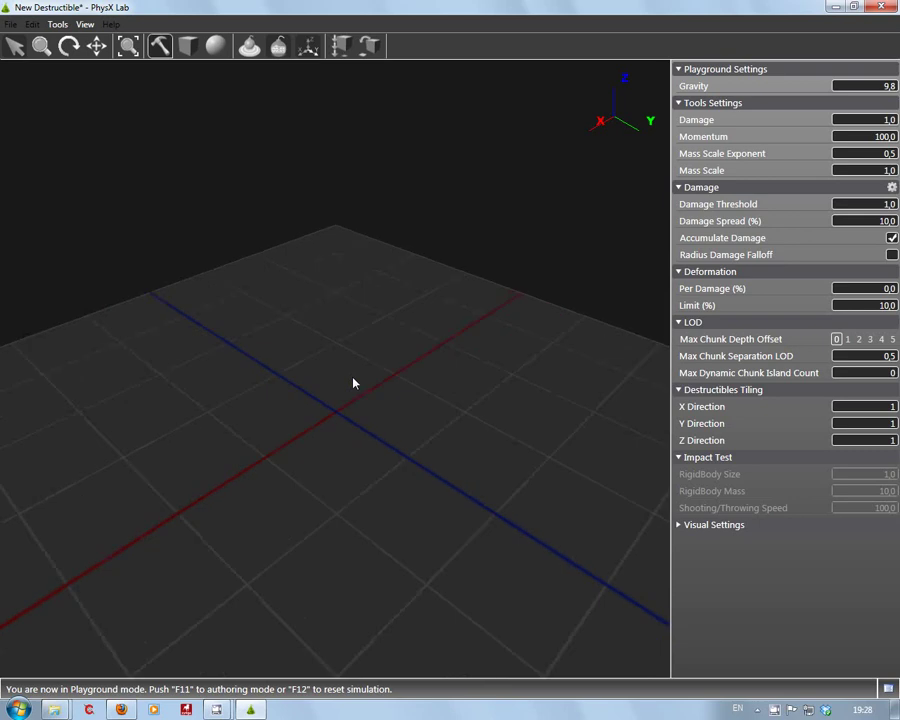
{"action": "scroll", "coordinate": [353, 386], "scroll_direction": "up", "scroll_amount": 4}
{"action": "key", "text": "F11"}
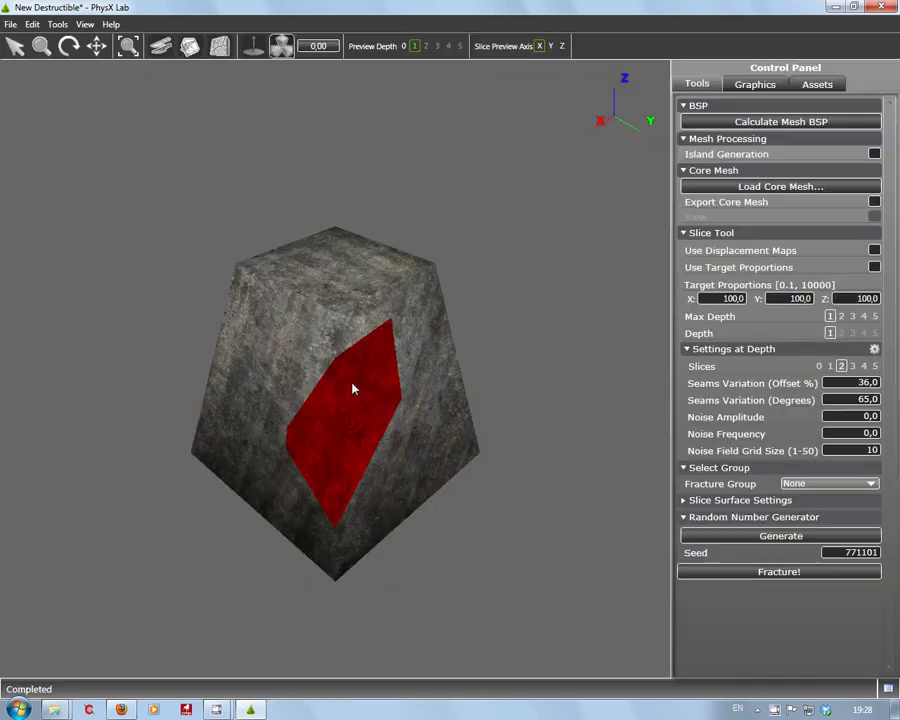
{"action": "key", "text": "F11"}
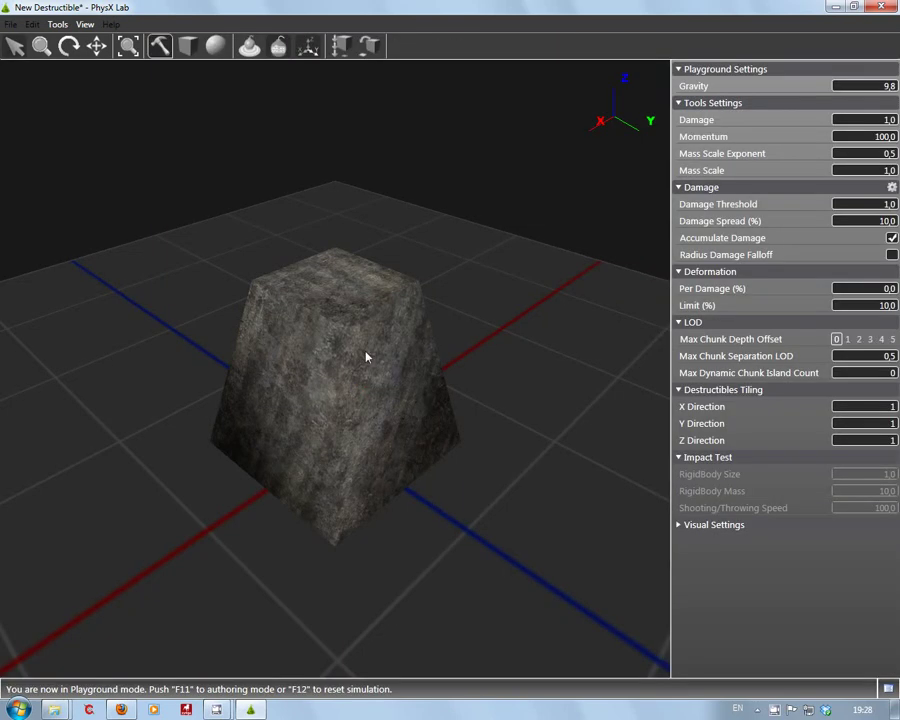
{"action": "scroll", "coordinate": [379, 342], "scroll_direction": "down", "scroll_amount": 6}
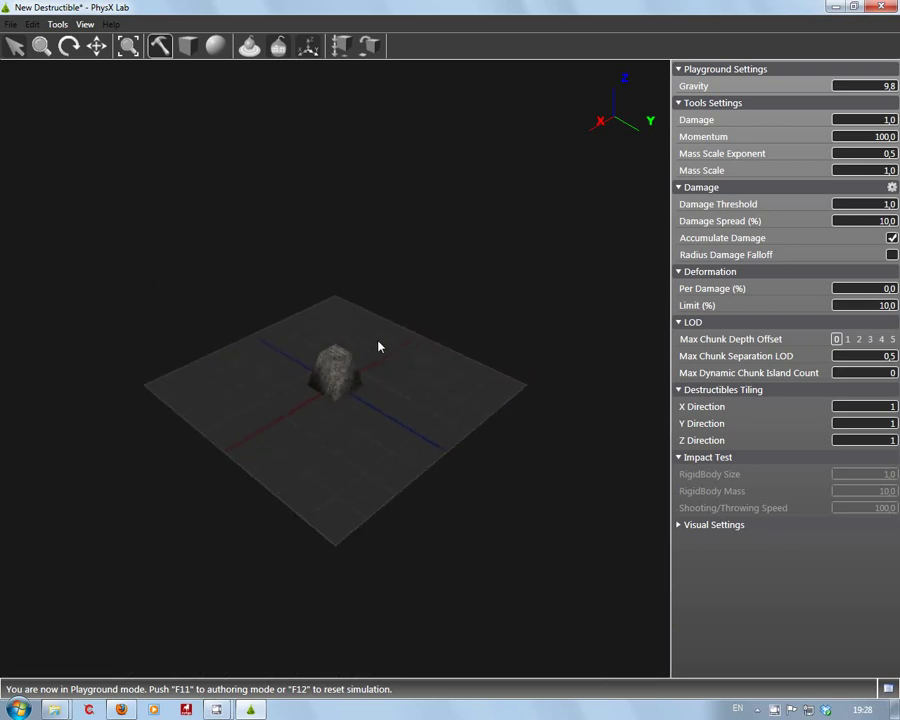
{"action": "left_click", "coordinate": [345, 380]}
{"action": "scroll", "coordinate": [345, 380], "scroll_direction": "up", "scroll_amount": 3}
{"action": "key", "text": "F11"}
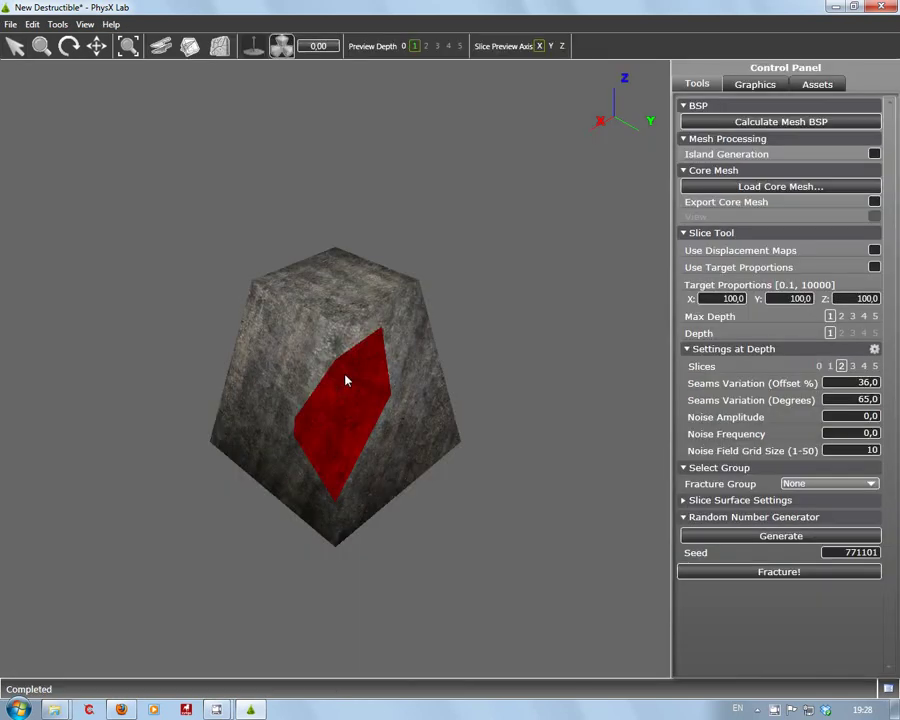
{"action": "scroll", "coordinate": [337, 379], "scroll_direction": "up", "scroll_amount": 4}
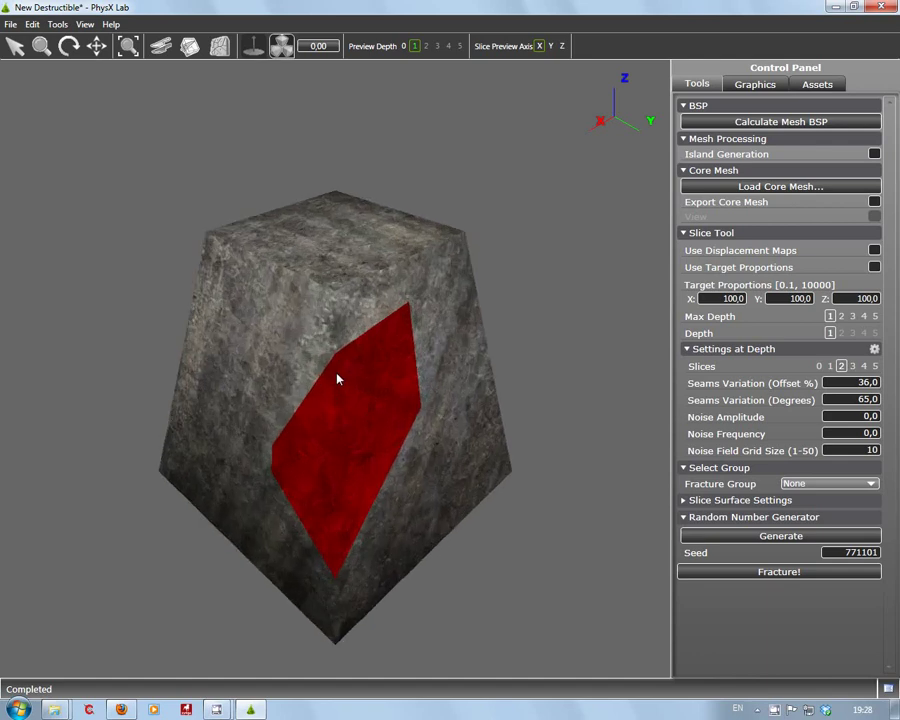
{"action": "scroll", "coordinate": [337, 379], "scroll_direction": "down", "scroll_amount": 3}
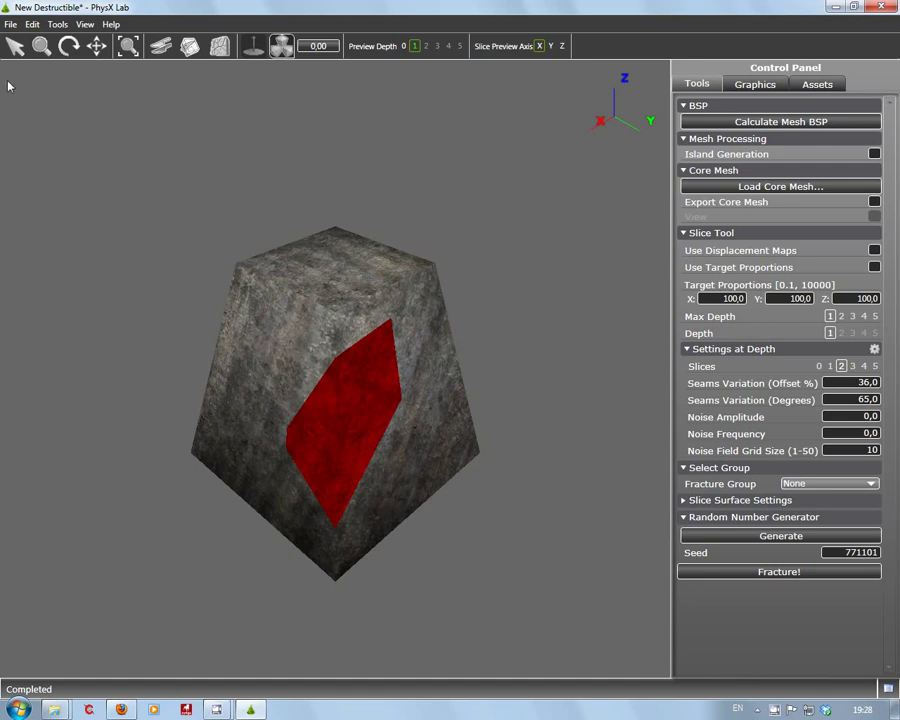
Explode the fractured rock into separated chunks, zoom in, and show its DragonTeeth interior material settings.
{"action": "left_click", "coordinate": [319, 368]}
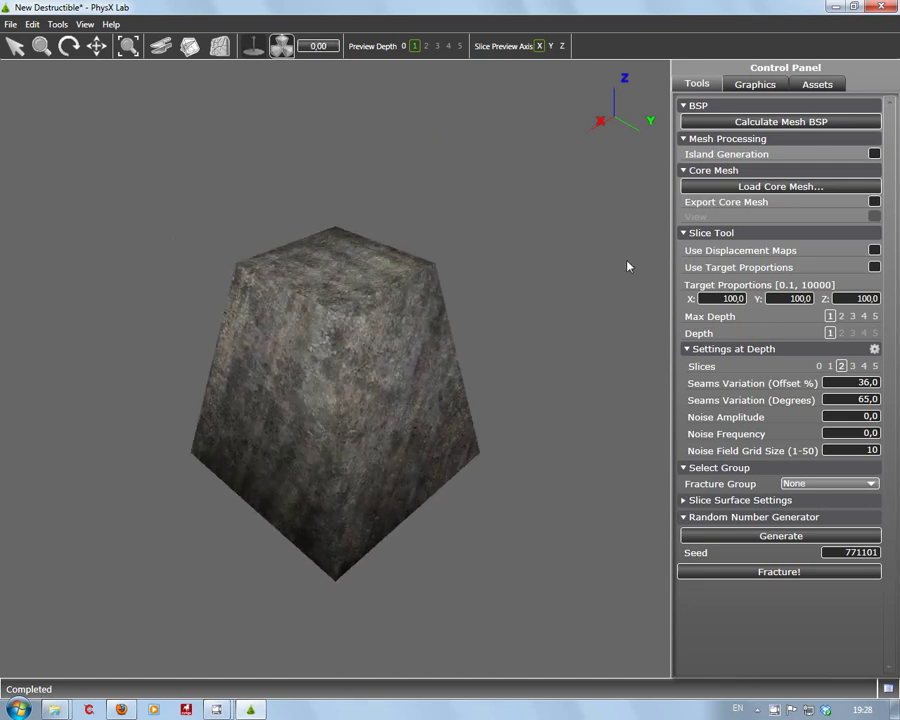
{"action": "left_click", "coordinate": [422, 360]}
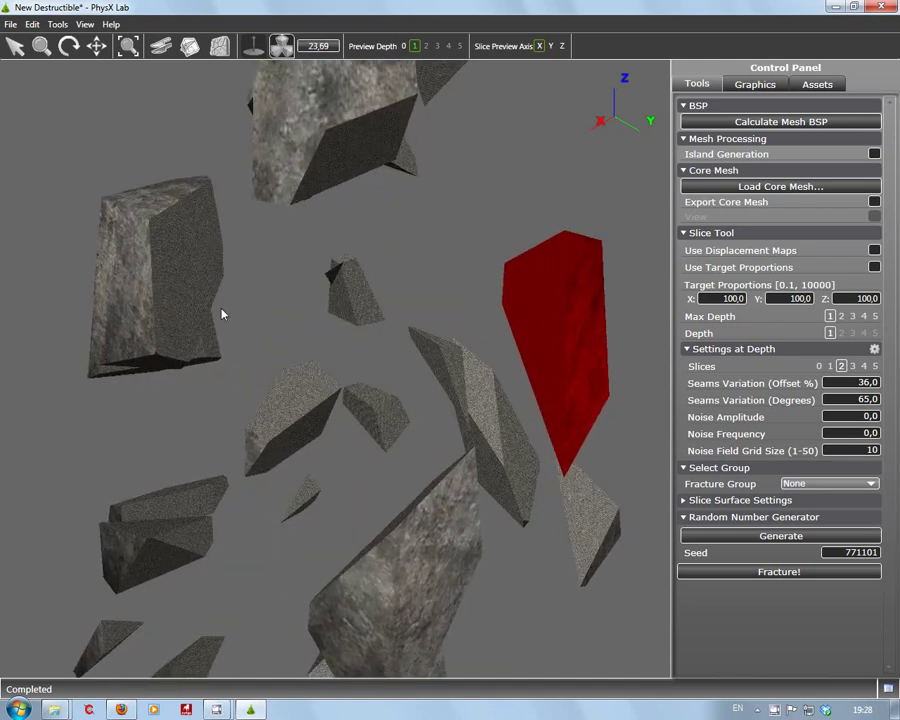
{"action": "scroll", "coordinate": [181, 279], "scroll_direction": "up", "scroll_amount": 5}
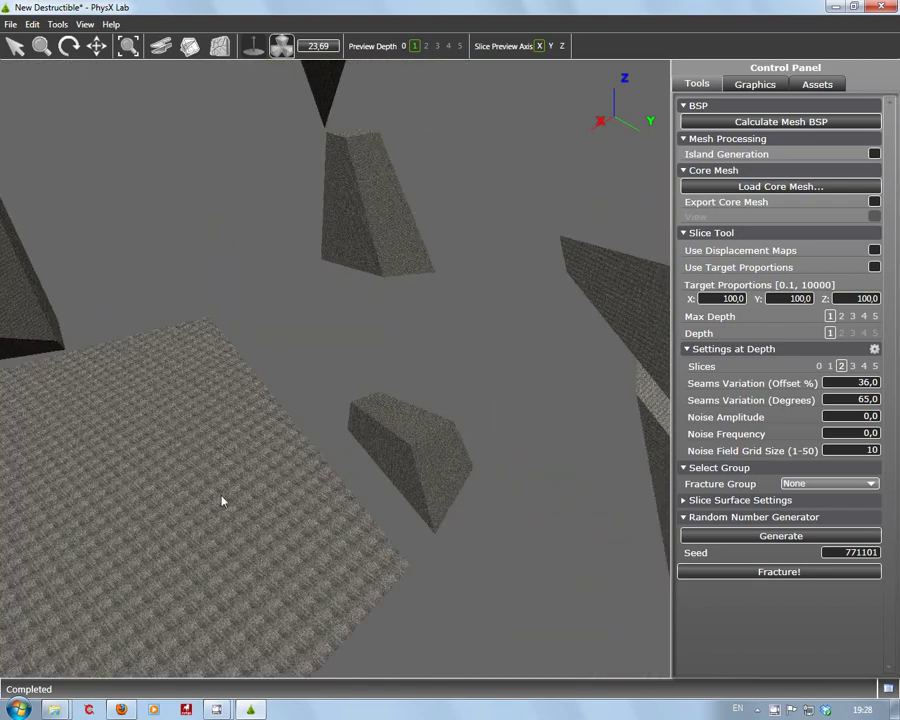
{"action": "scroll", "coordinate": [225, 500], "scroll_direction": "up", "scroll_amount": 5}
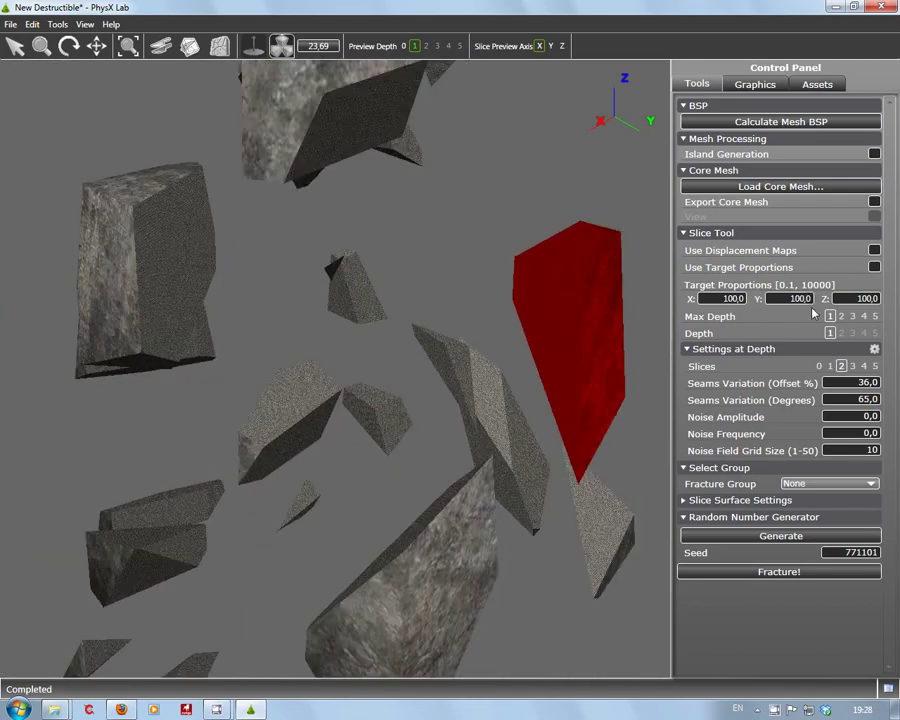
{"action": "left_click", "coordinate": [755, 84]}
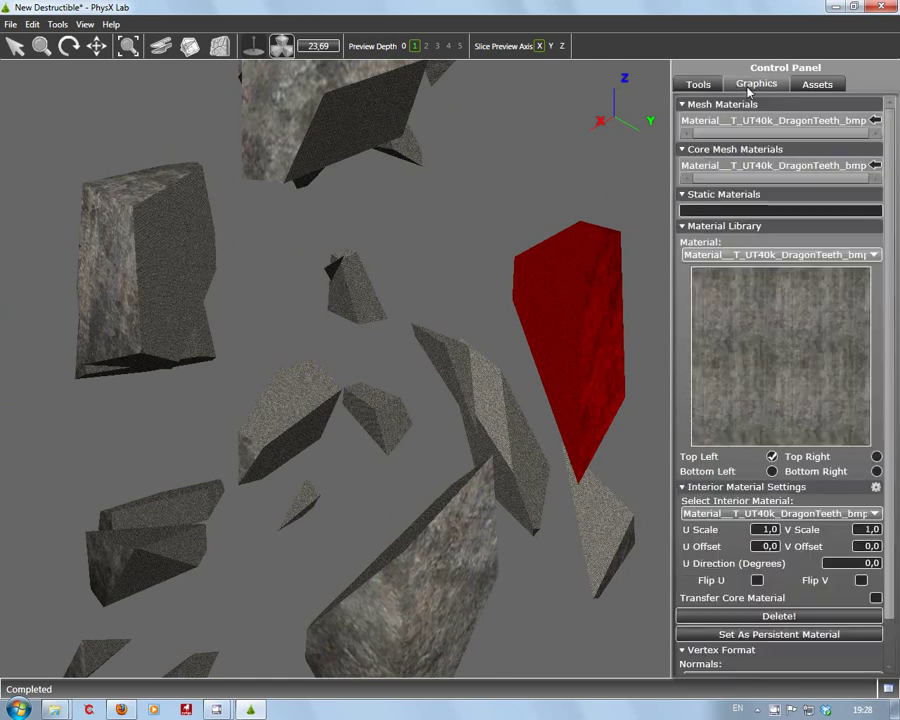
Set the DragonTeeth interior material's U Scale and V Scale to 30.
{"action": "left_click", "coordinate": [768, 531]}
{"action": "type", "text": "30"}
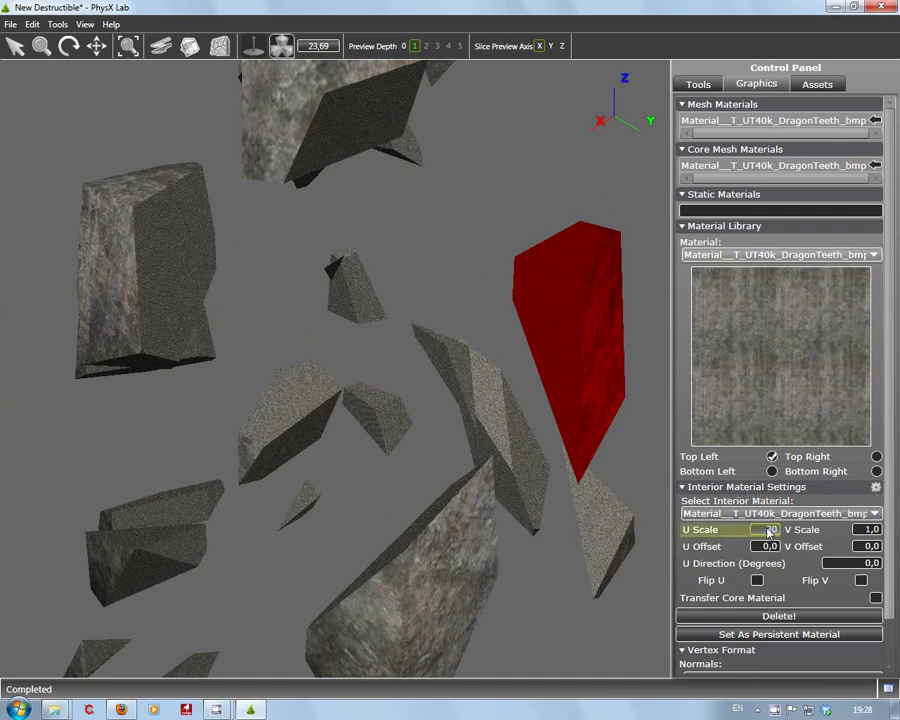
{"action": "key", "text": "Tab"}
{"action": "type", "text": "30"}
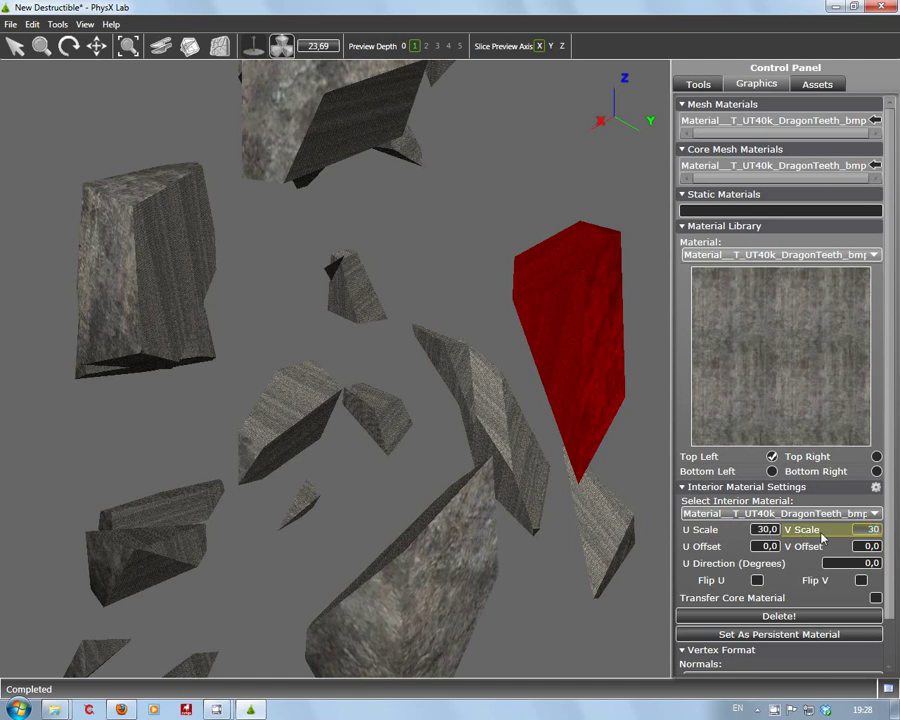
{"action": "key", "text": "Tab"}
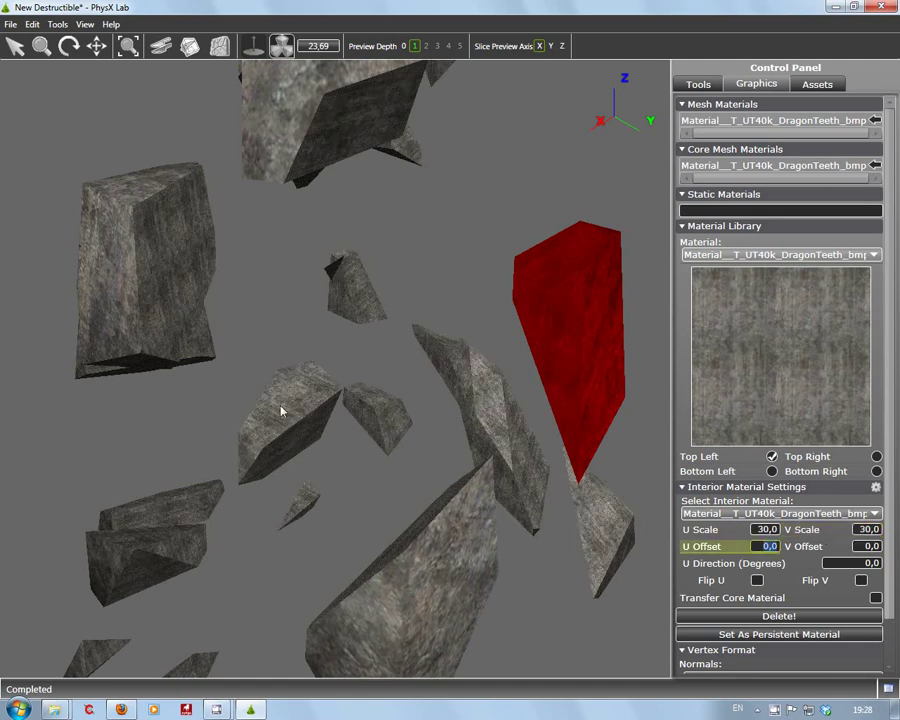
Select a different chunk, check its fracture-group options, then clear the selection.
{"action": "left_click", "coordinate": [167, 287]}
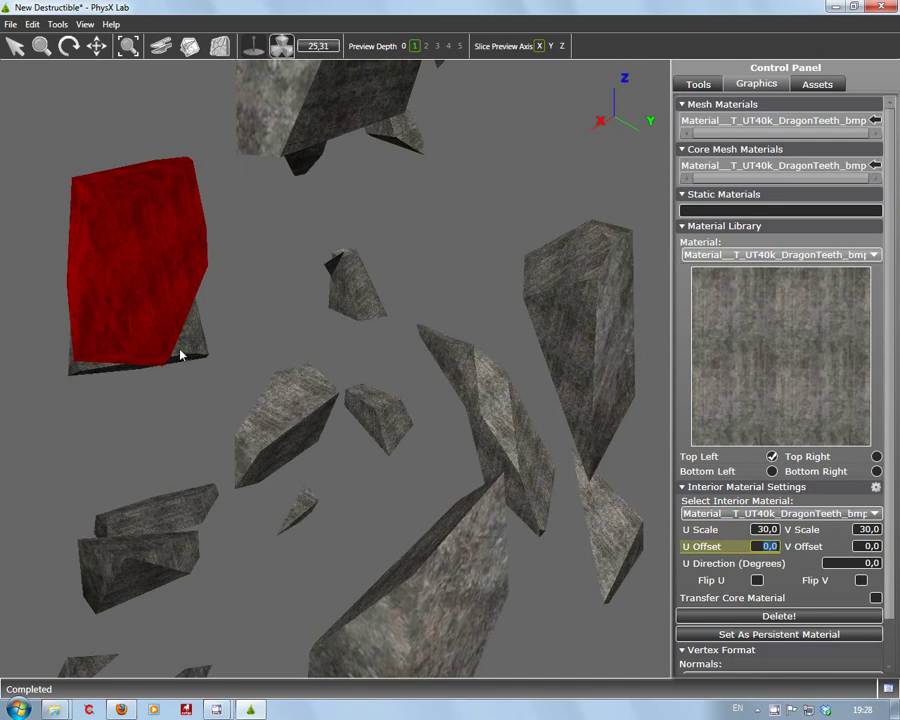
{"action": "right_click", "coordinate": [320, 357]}
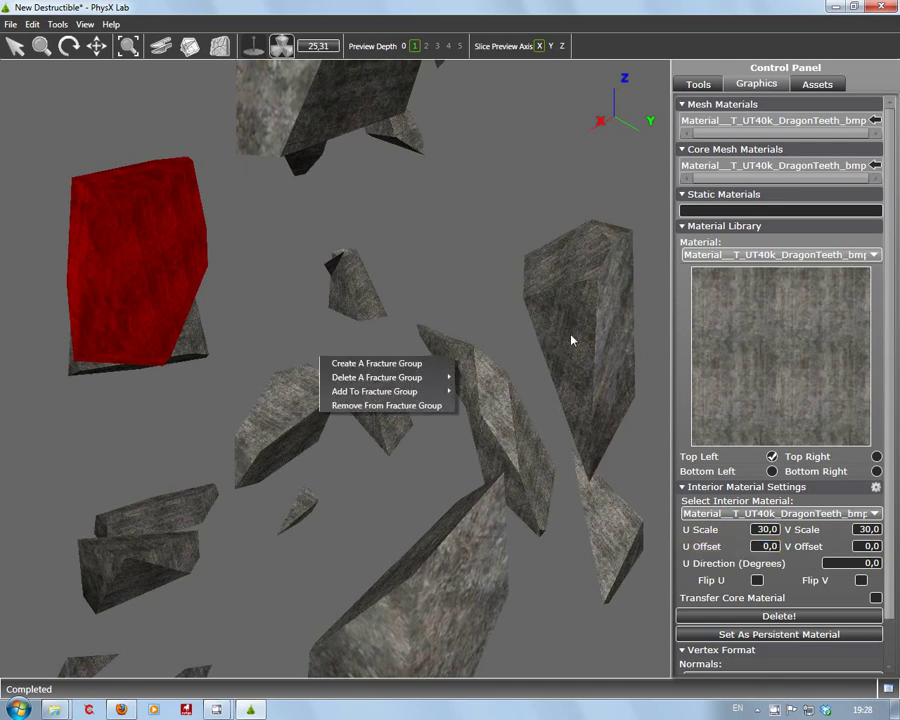
{"action": "left_click", "coordinate": [566, 341]}
{"action": "left_click", "coordinate": [516, 343]}
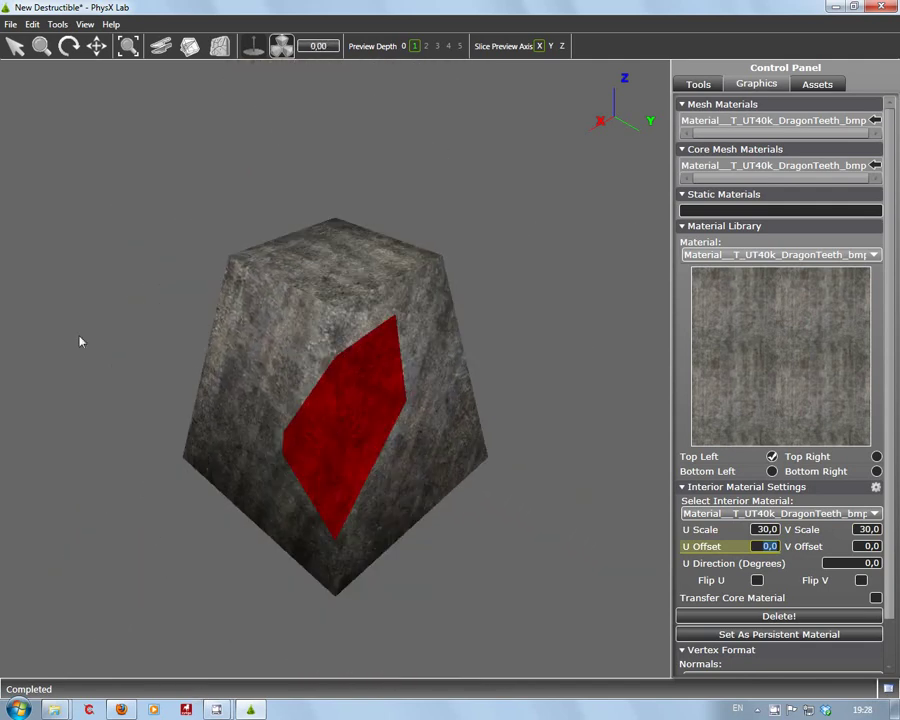
Export the destructible asset as Apex_TankTrap_Tut_S_02.apb in the Apex folder.
{"action": "left_click", "coordinate": [10, 24]}
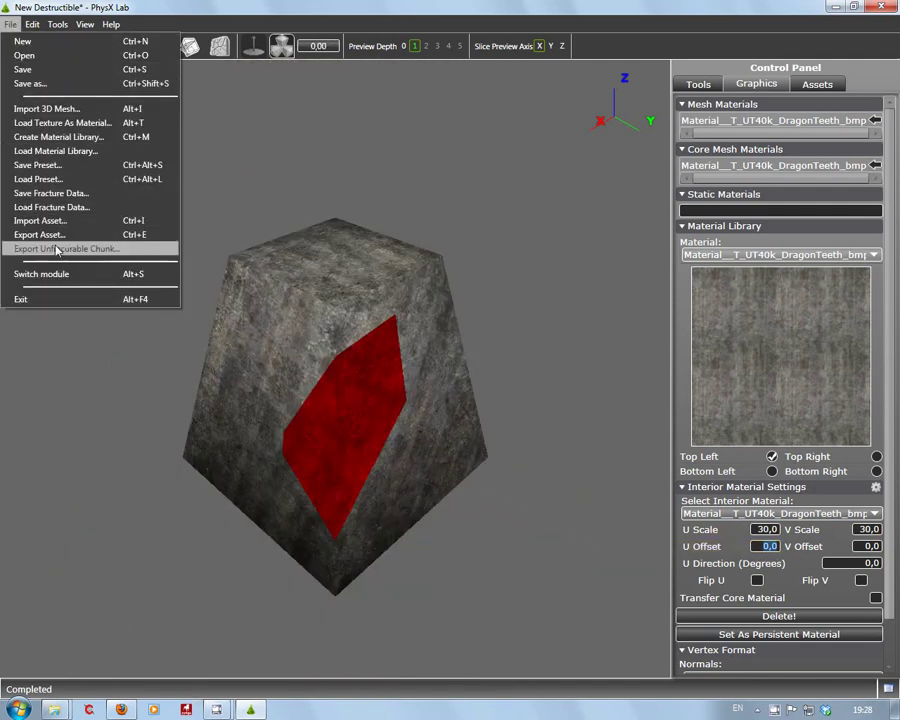
{"action": "left_click", "coordinate": [39, 170]}
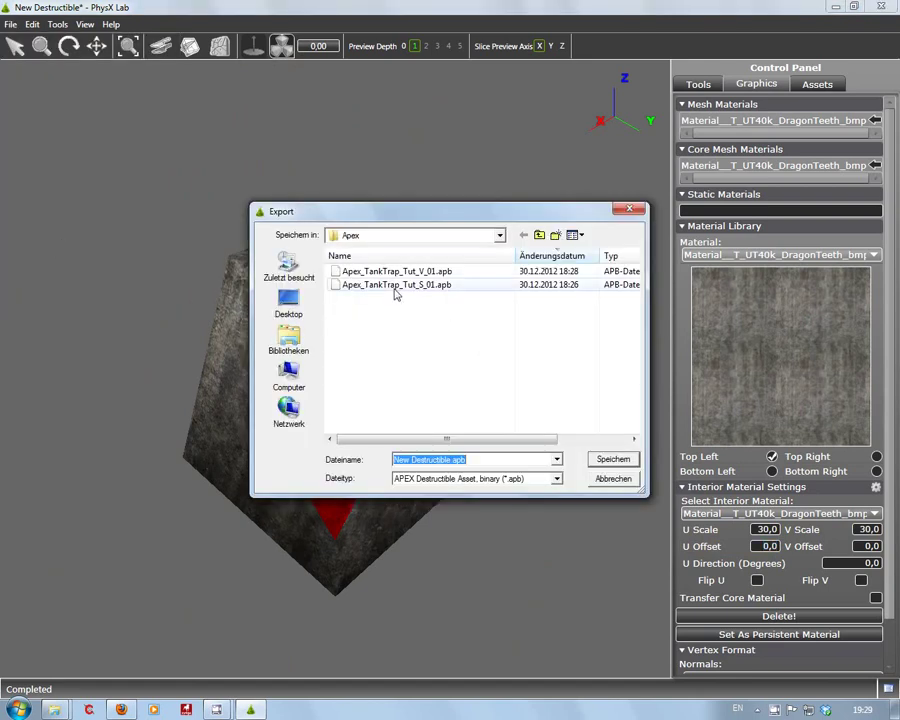
{"action": "left_click", "coordinate": [413, 273]}
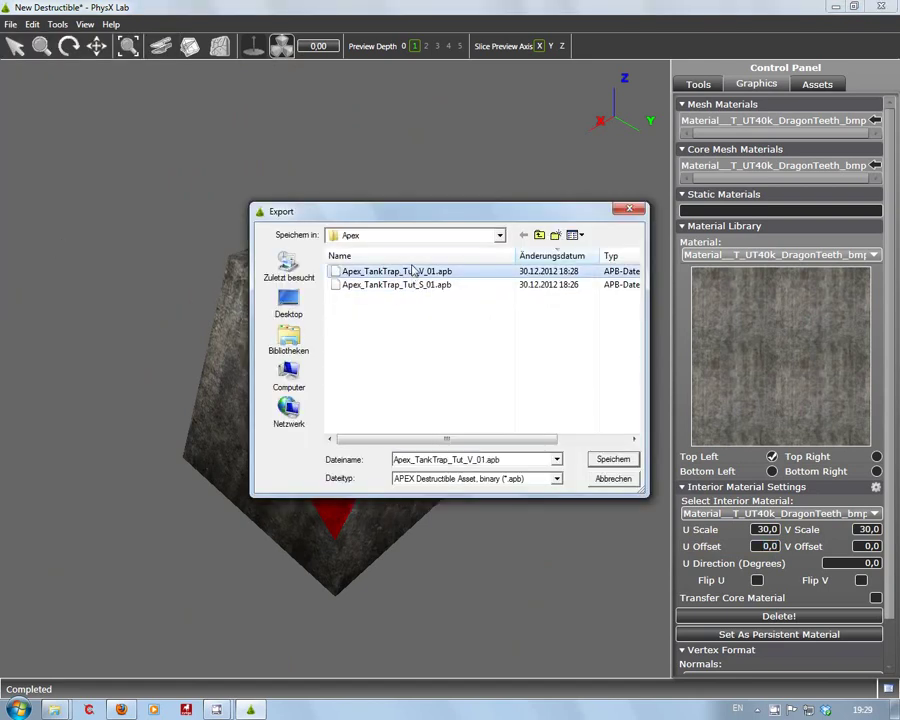
{"action": "left_click", "coordinate": [408, 287]}
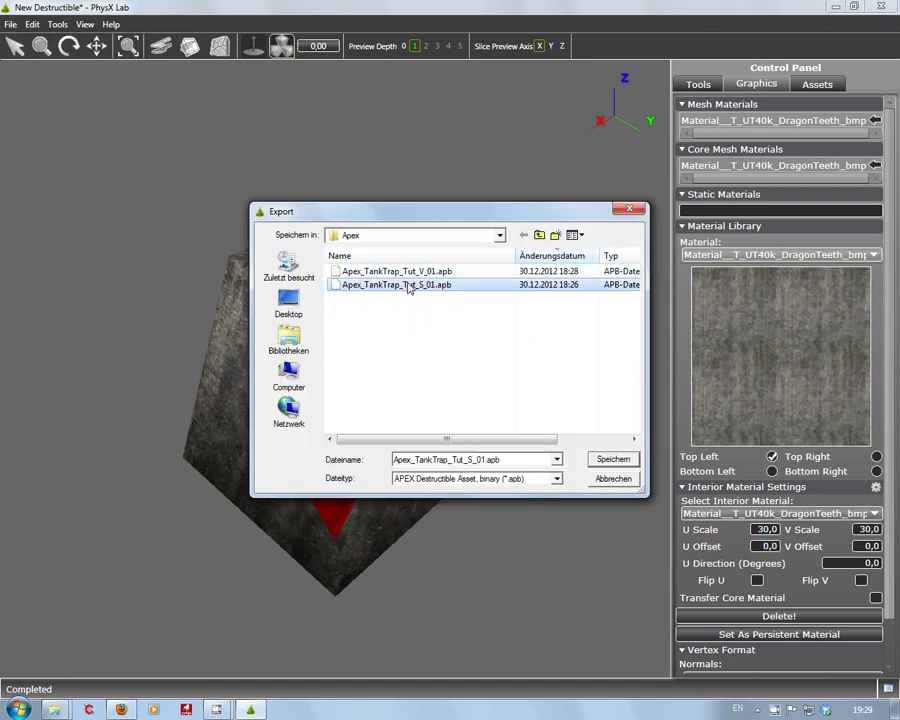
{"action": "left_click", "coordinate": [485, 460]}
{"action": "left_click", "coordinate": [491, 460]}
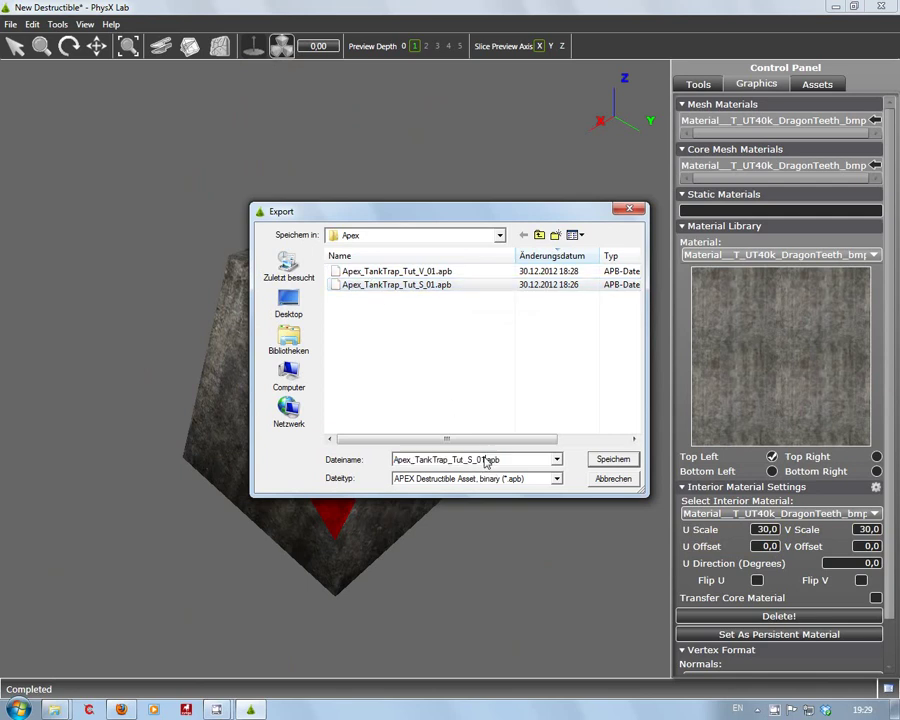
{"action": "key", "text": "BackSpace"}
{"action": "key", "text": "BackSpace"}
{"action": "type", "text": "2"}
{"action": "key", "text": "Return"}
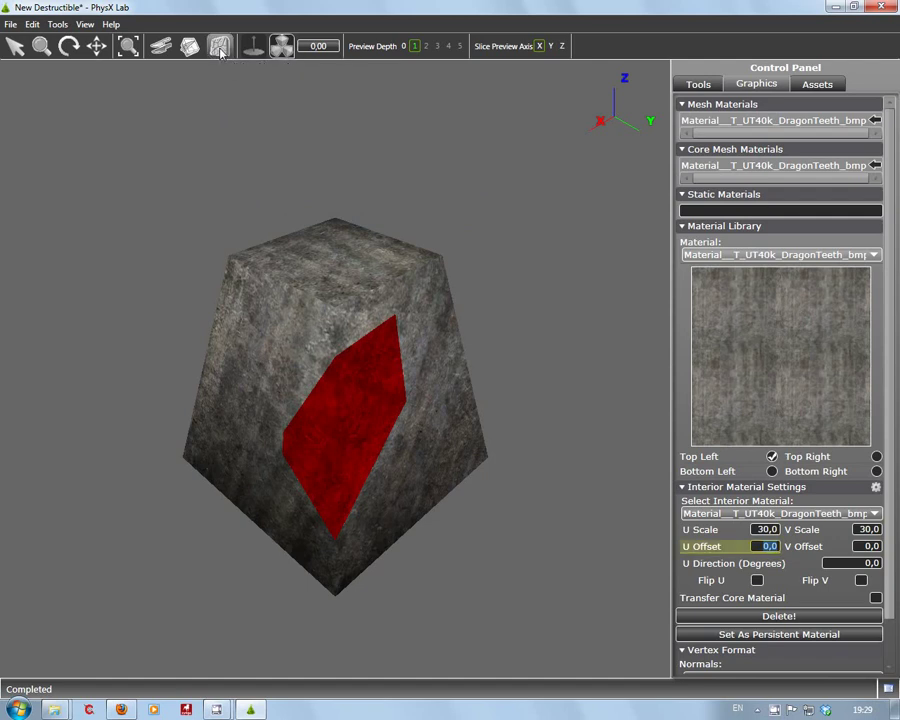
Re-fracture the rock into 10 Voronoi sites with seed 771101, spread the chunks, and test in Playground mode.
{"action": "left_click", "coordinate": [697, 84]}
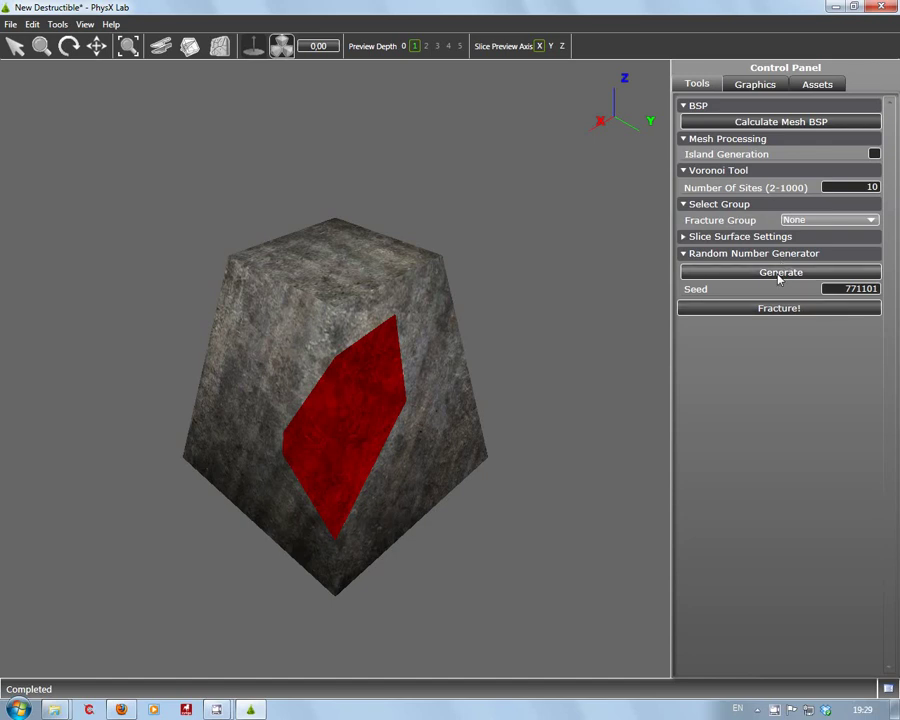
{"action": "left_click", "coordinate": [765, 311]}
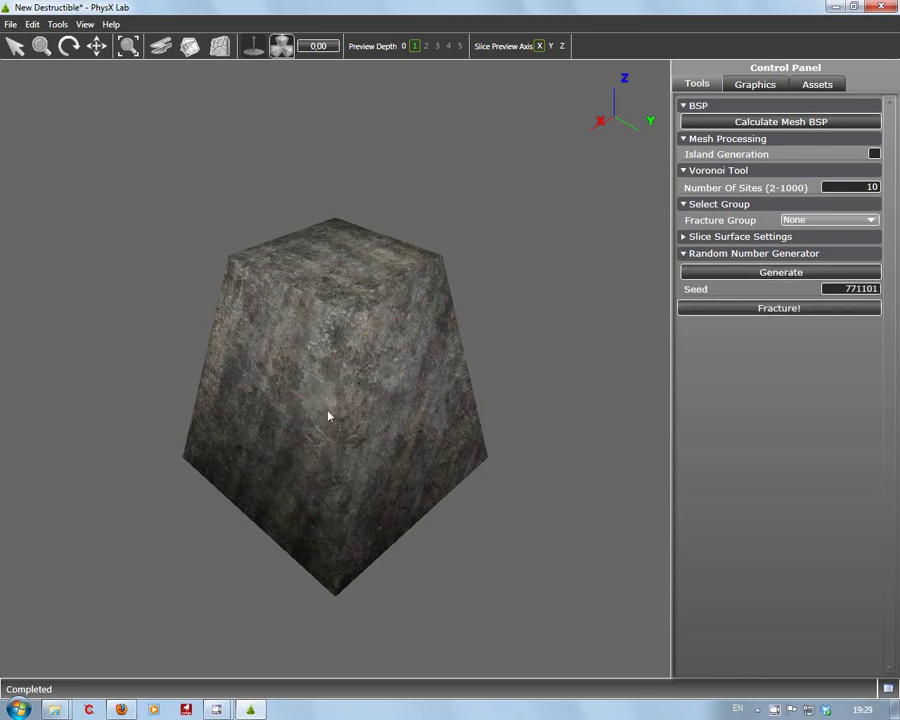
{"action": "left_click_drag", "start_coordinate": [333, 402], "coordinate": [220, 459]}
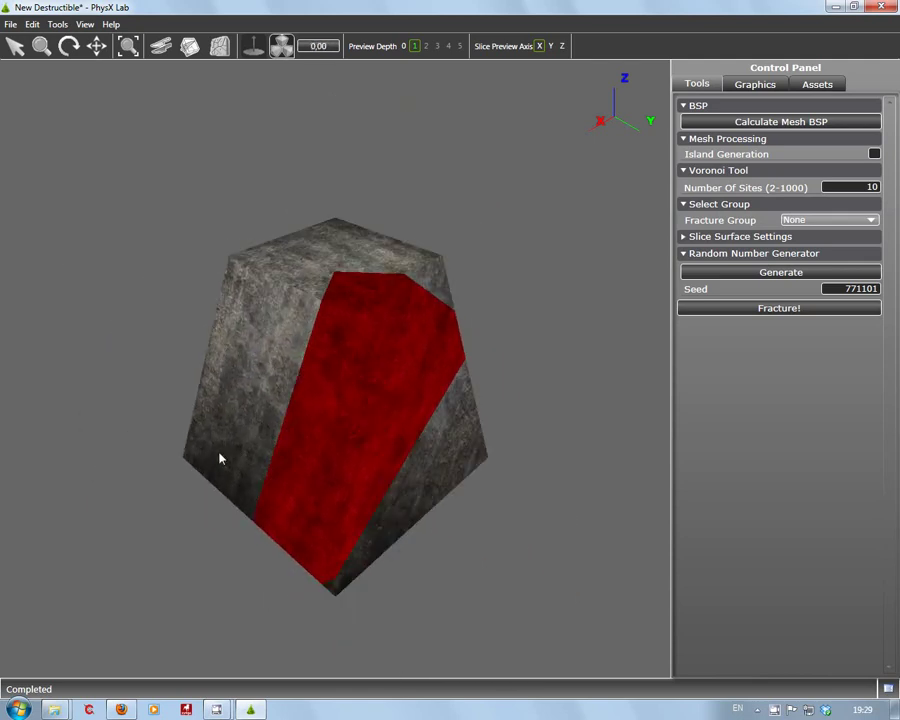
{"action": "key", "text": "F11"}
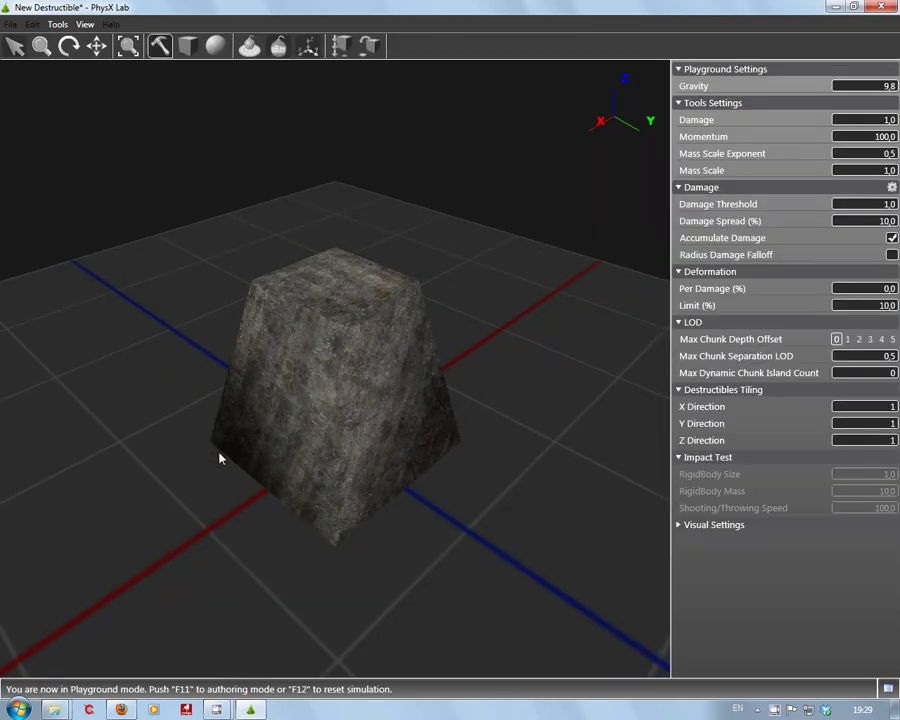